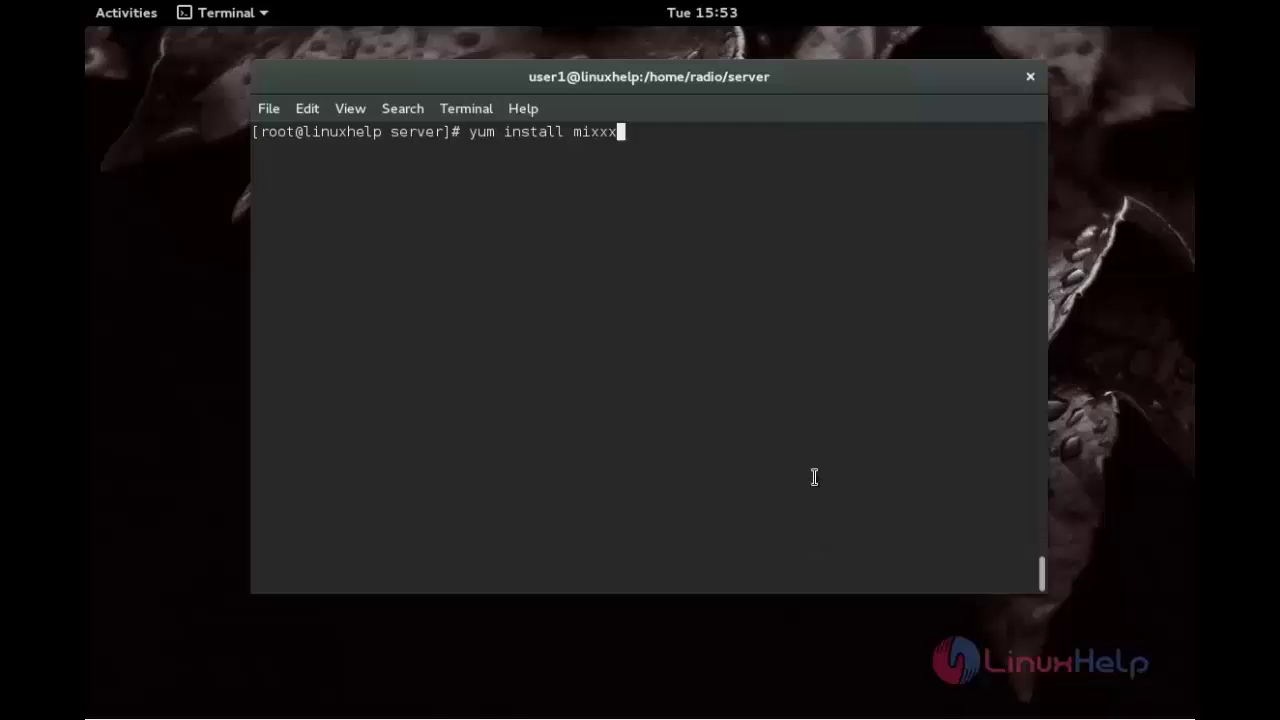
- Install mixxx with yum, answering y to the eight-package transaction
key(Return)
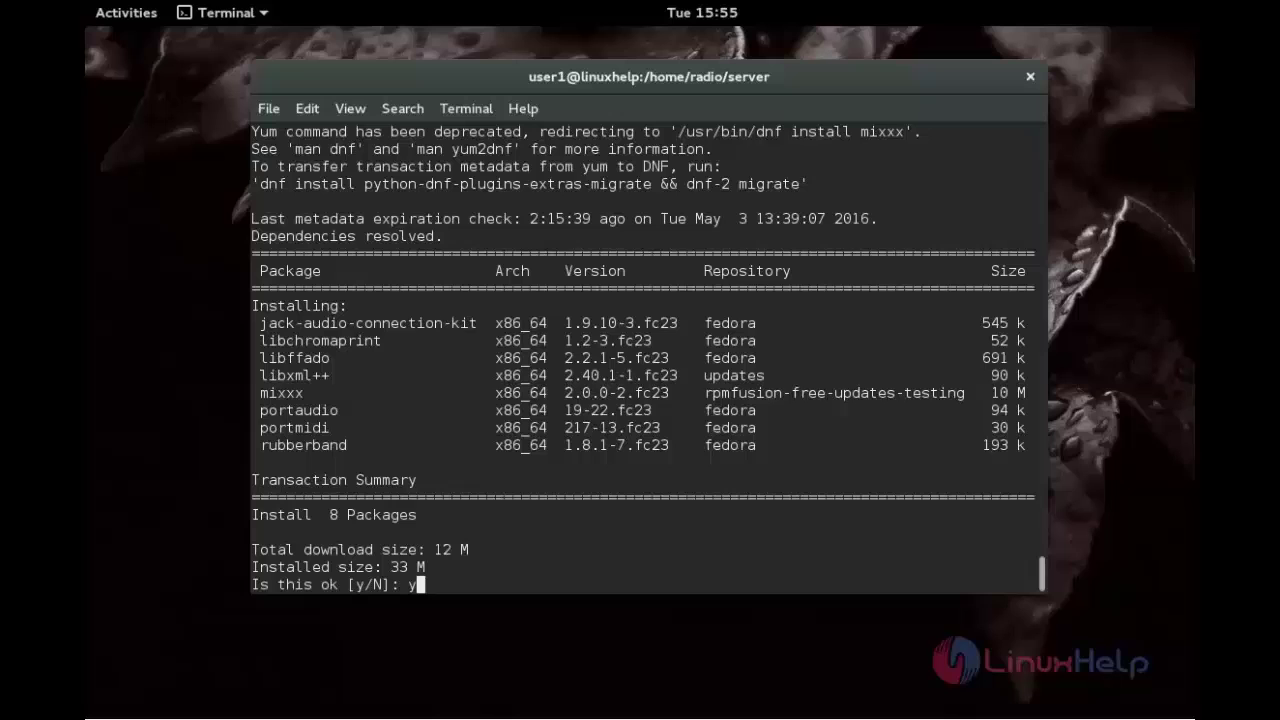
text(y)
key(Return)
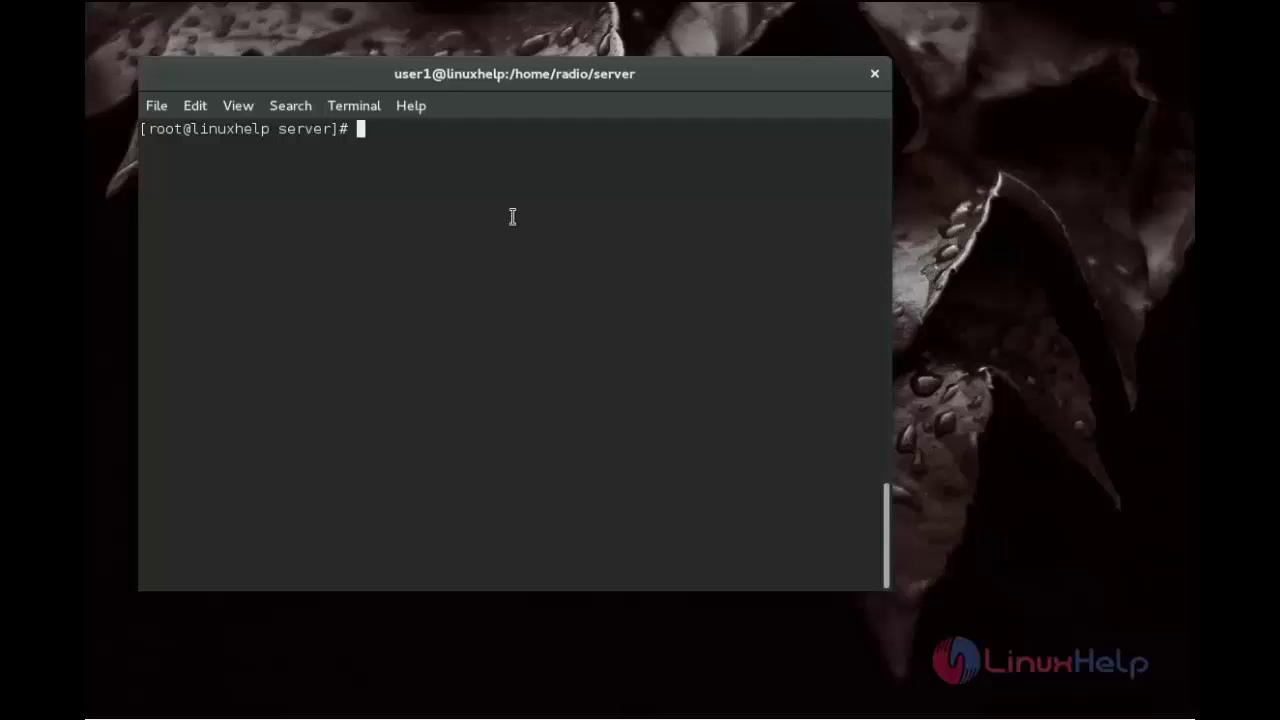
- Run './sc_serv sc_serv.conf' so the SHOUTcast server listens on ports 8000 and 8001
text(./sc_serv sc_serv)
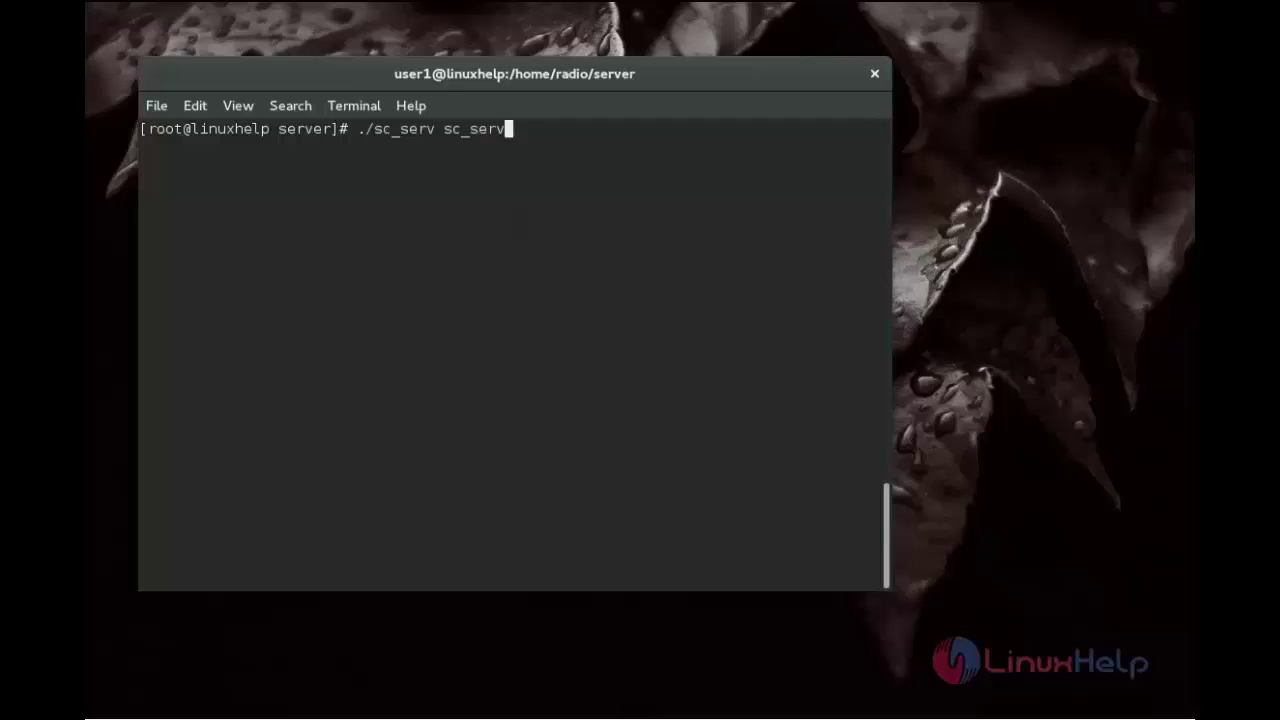
text(.conf)
key(Return)
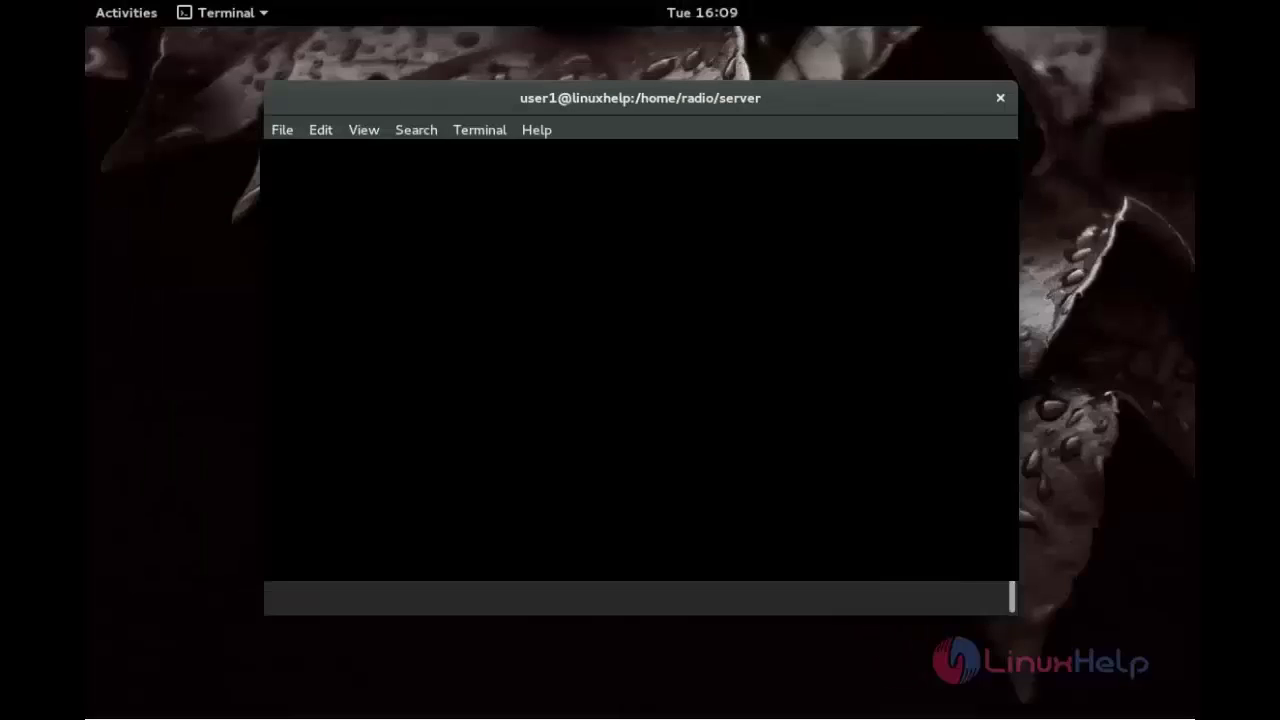
- Launch Mixxx 2.0.0 from the Activities search and open its Options menu
click(127, 20)
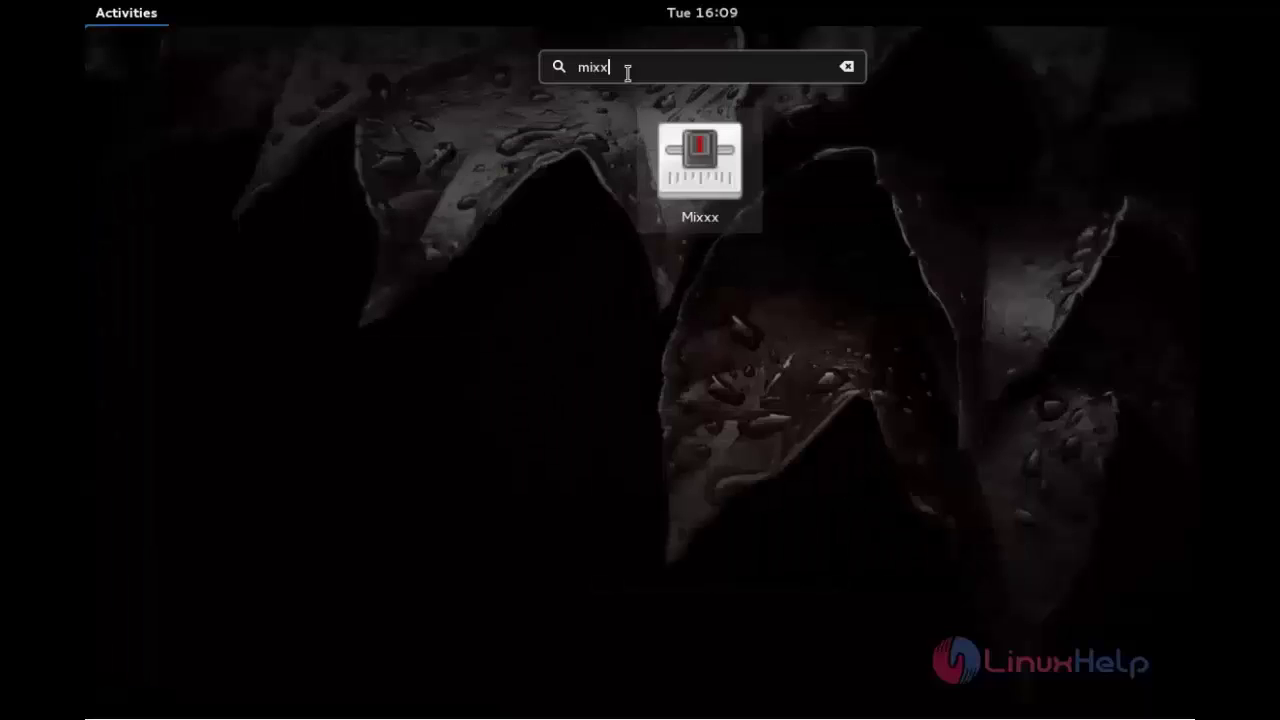
click(698, 178)
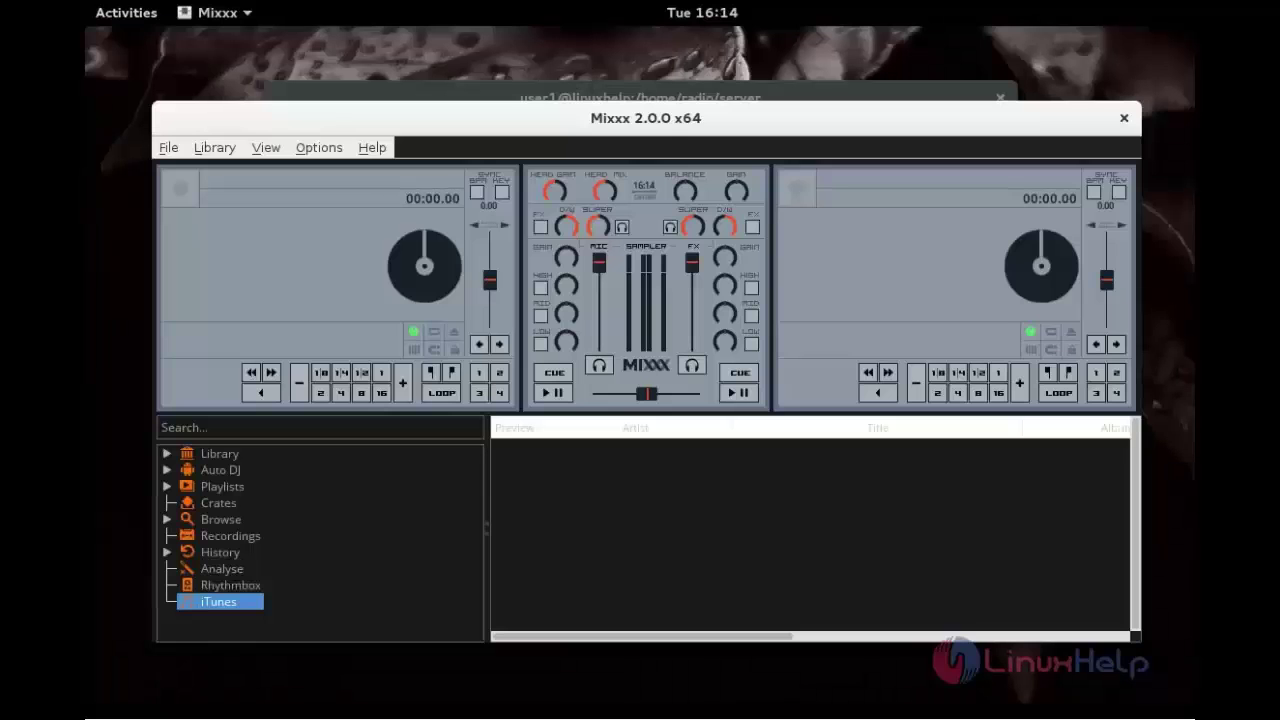
click(314, 150)
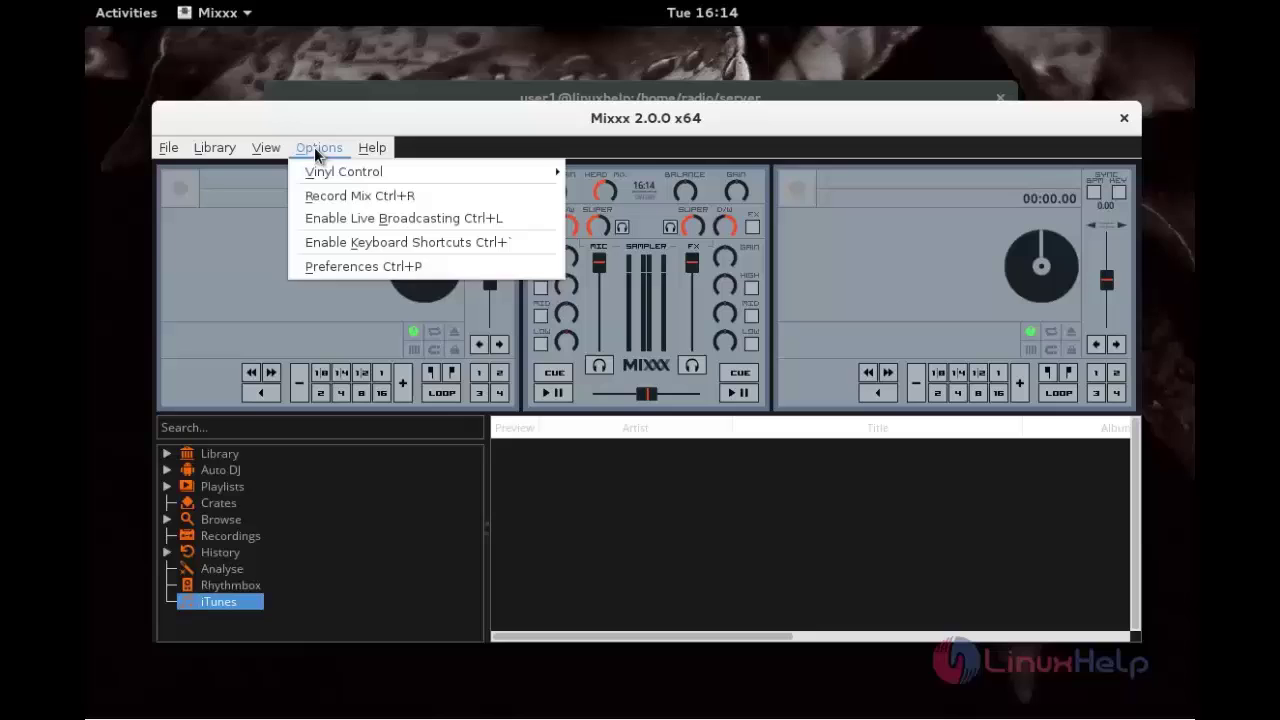
- In Preferences > Live Broadcasting, enable live broadcasting with server type Shoutcast 1
click(350, 264)
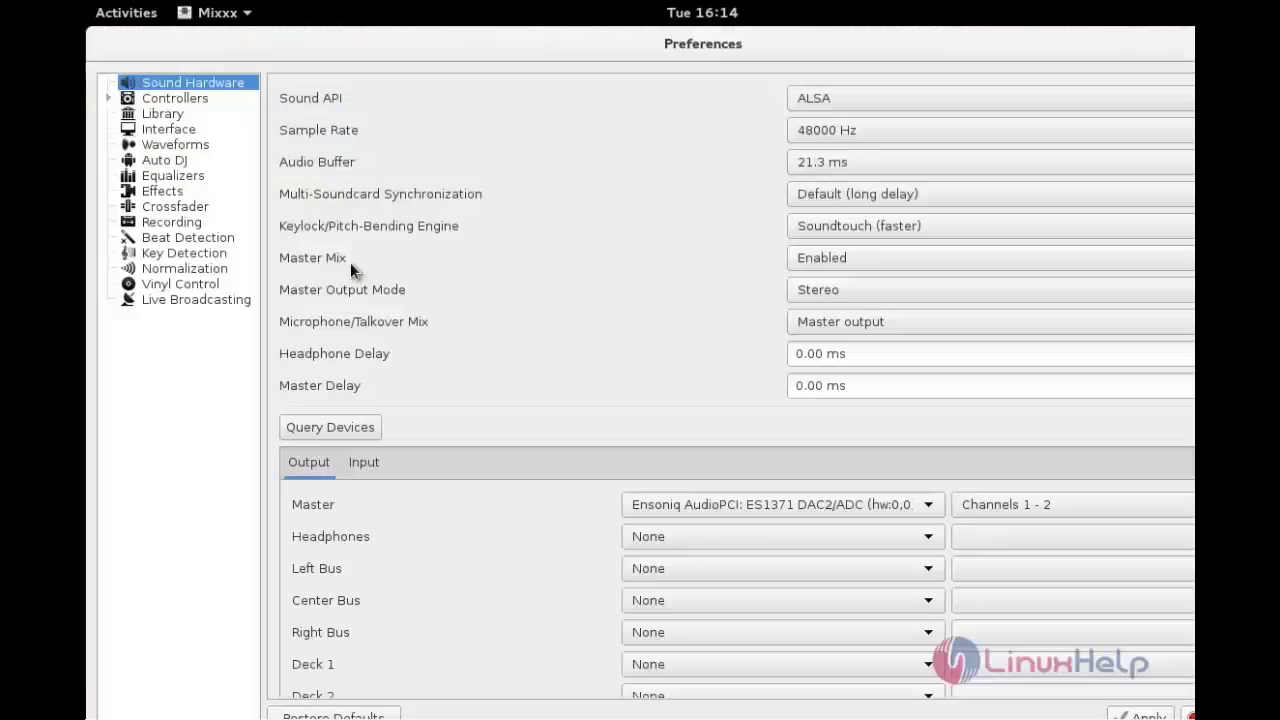
click(195, 298)
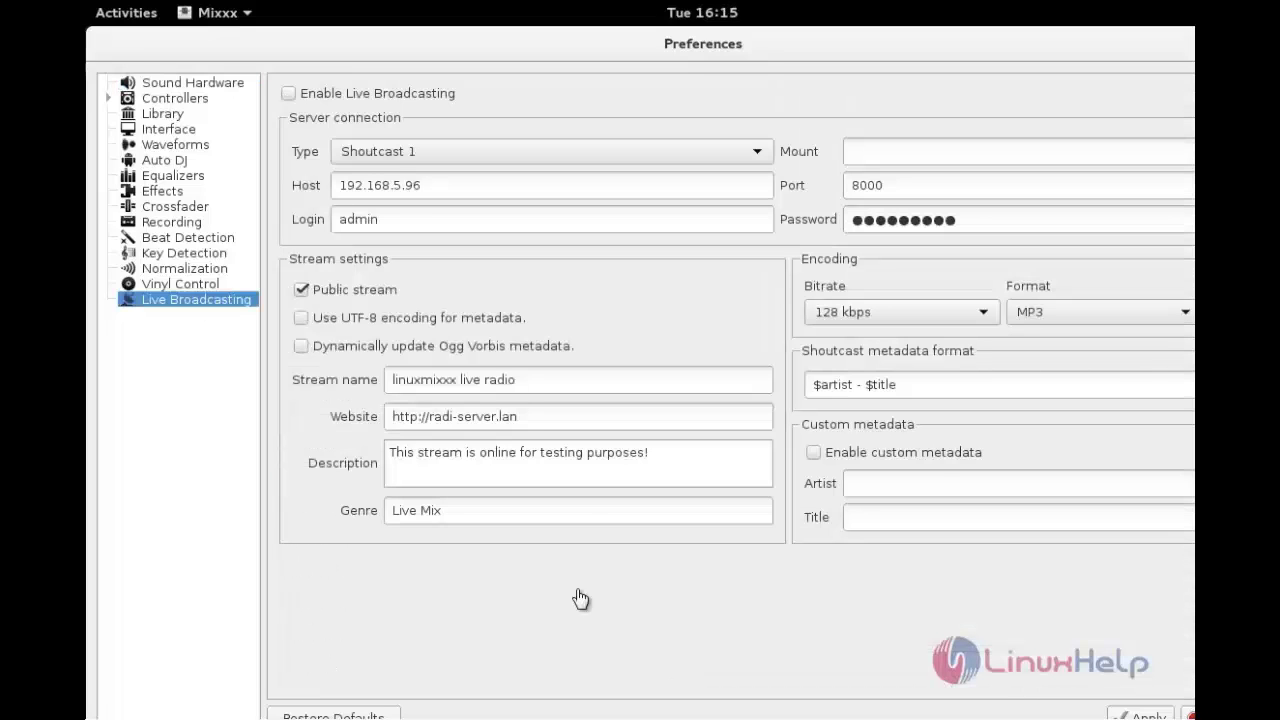
click(289, 93)
click(472, 152)
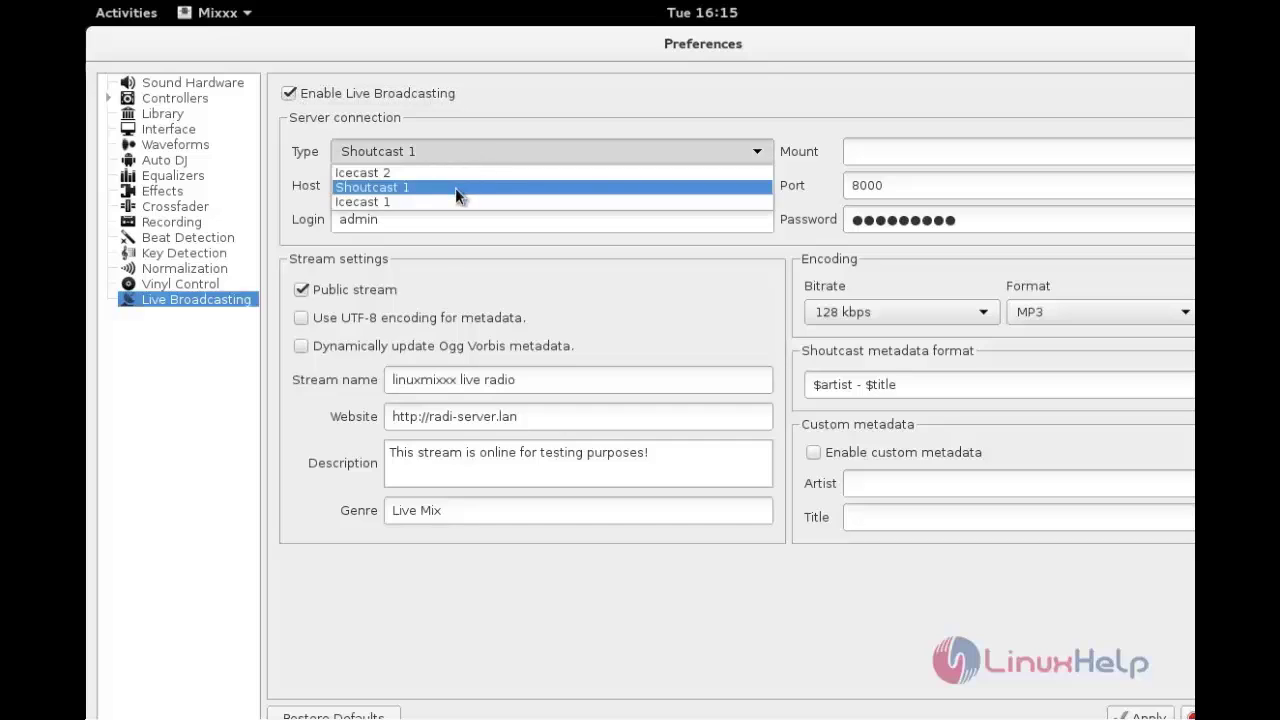
click(455, 188)
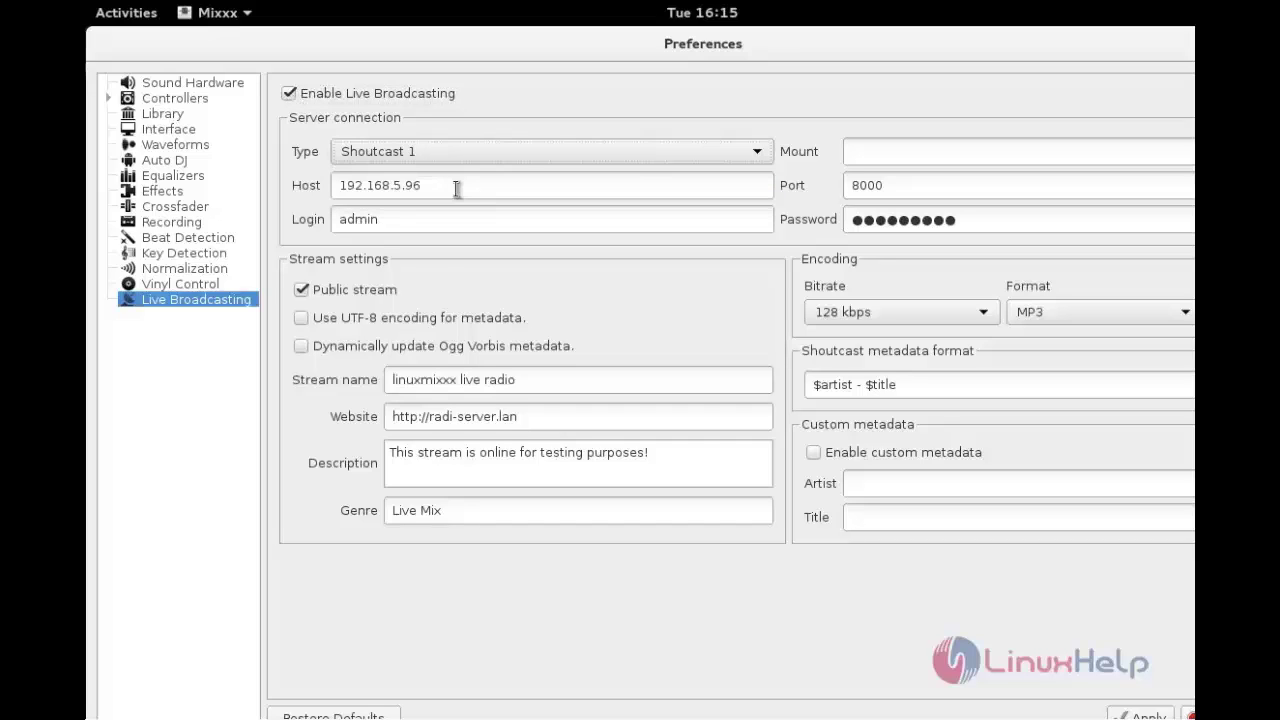
- Confirm host 192.168.5.96, login admin, the stored password, and MP3 stream format
drag(456, 189, 339, 187)
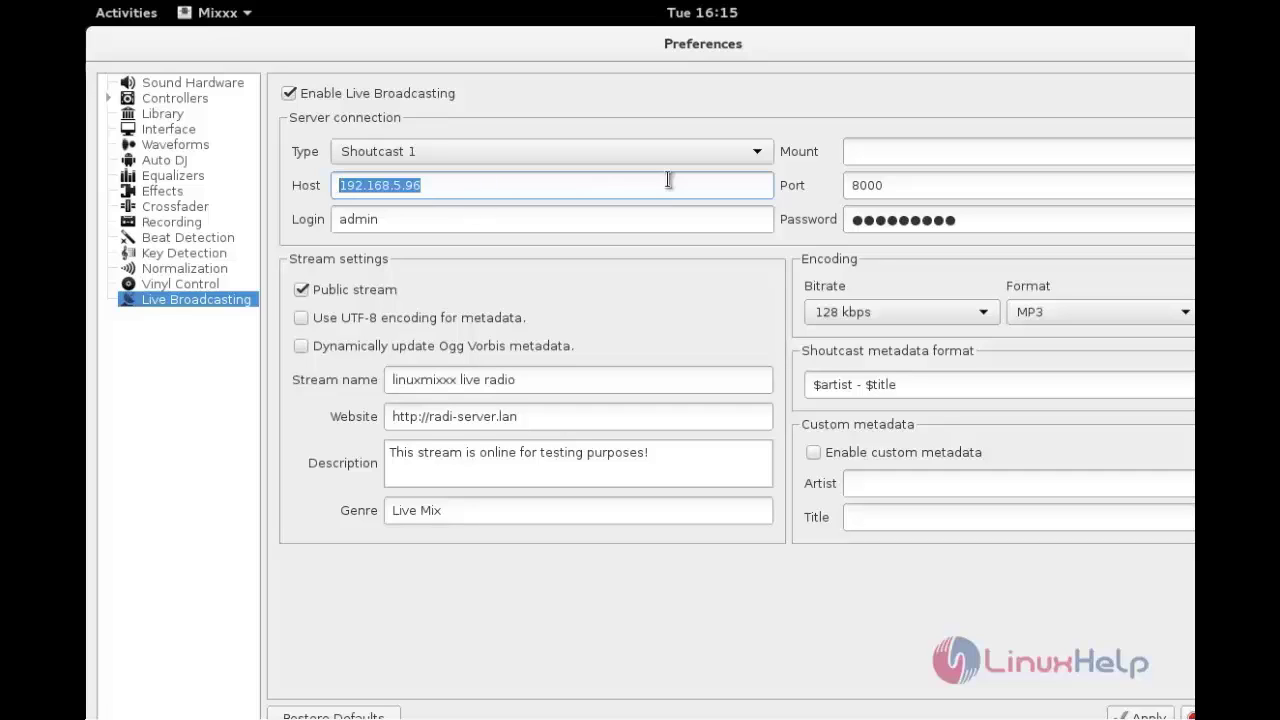
click(455, 221)
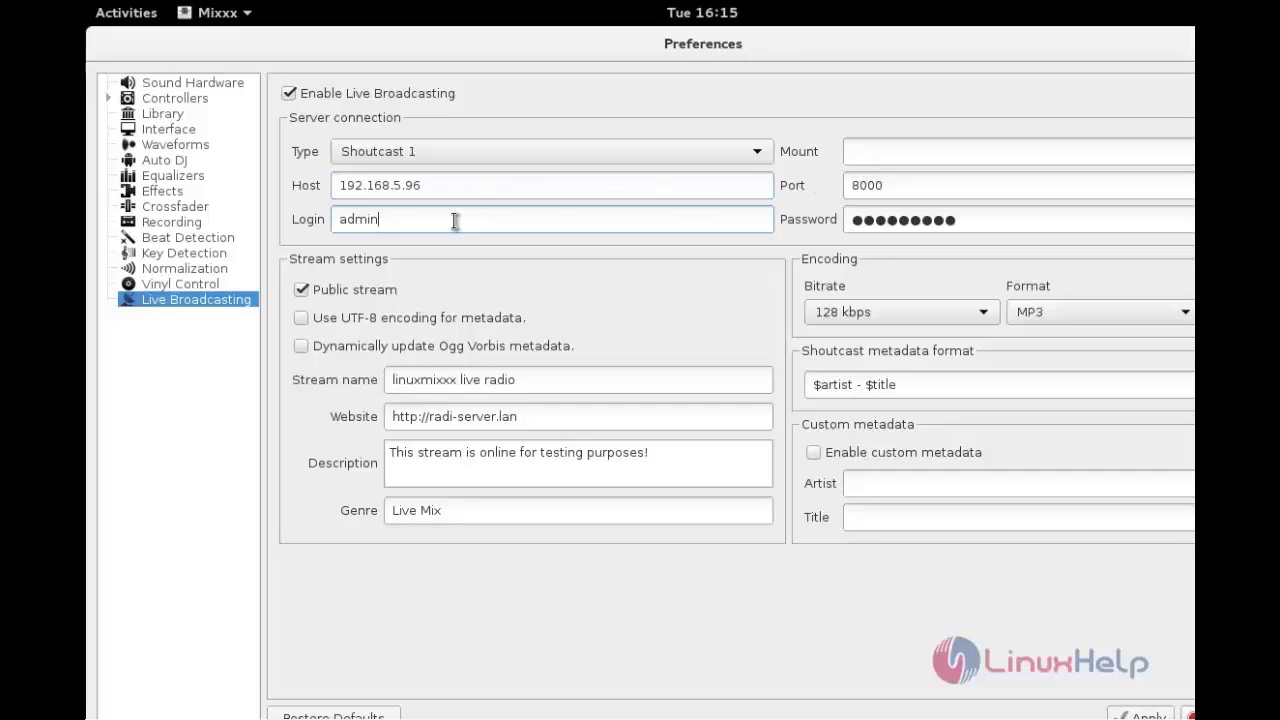
double_click(340, 216)
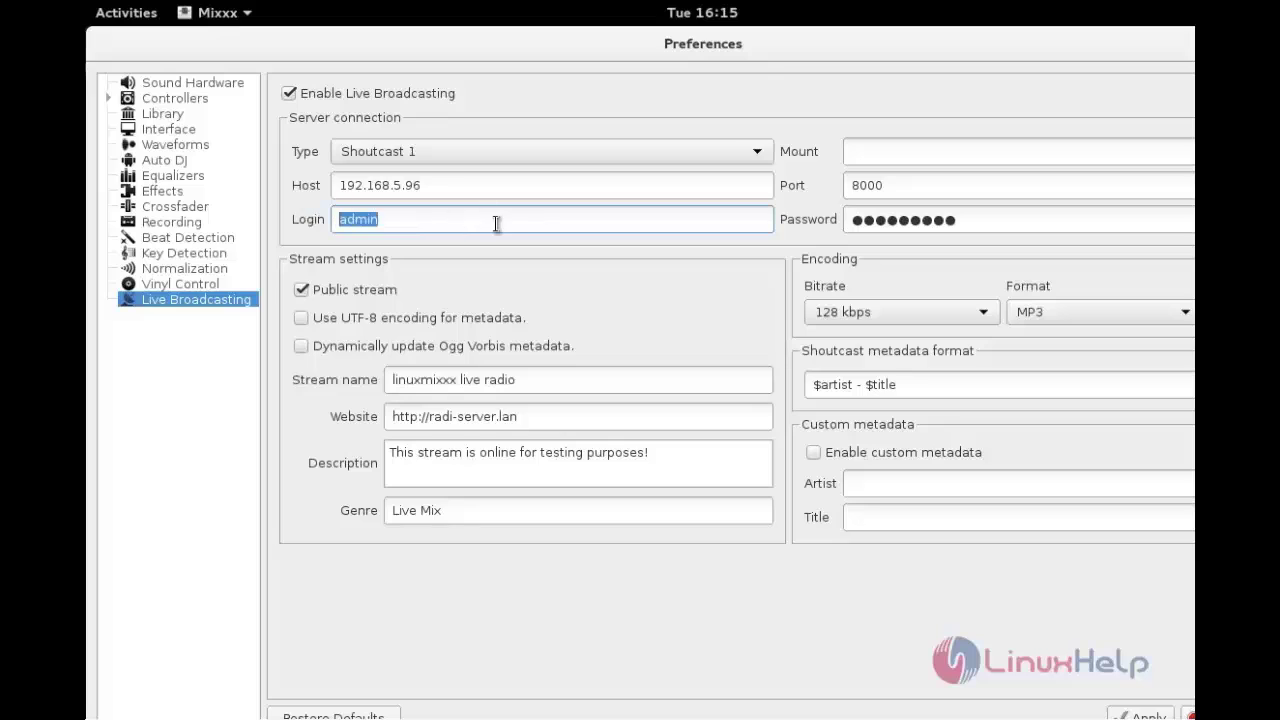
click(578, 222)
double_click(972, 221)
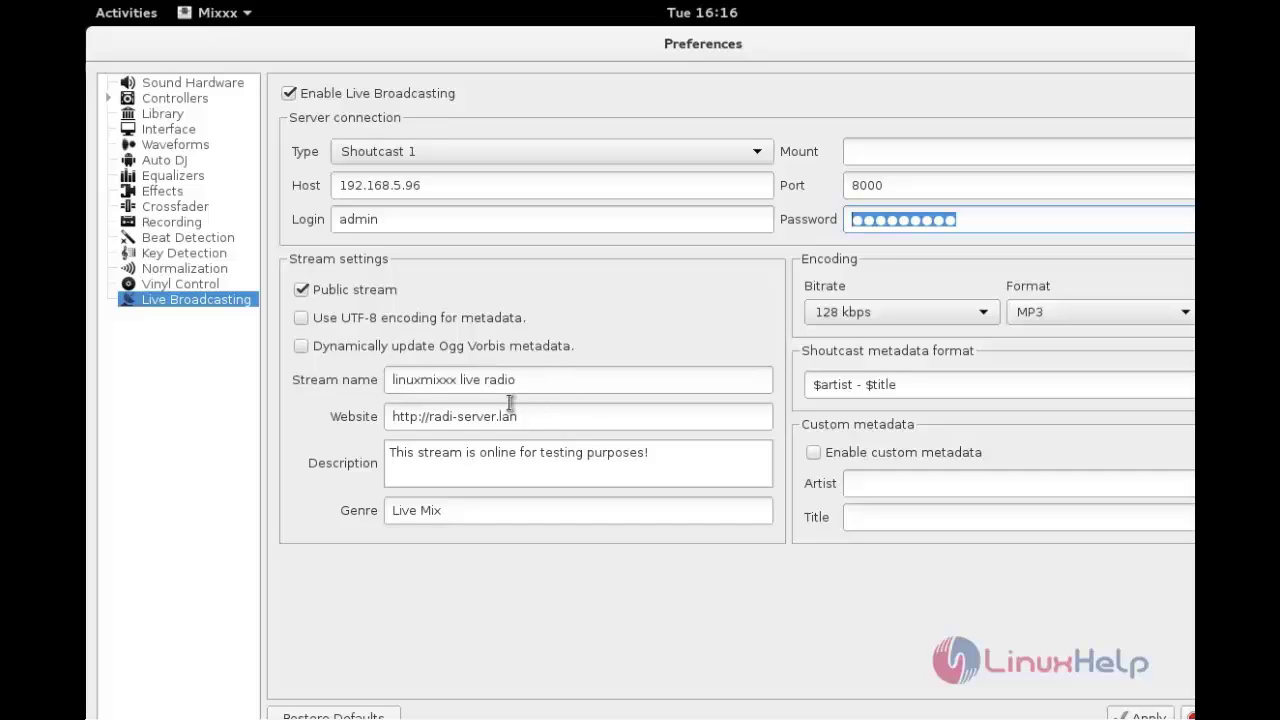
click(1150, 315)
click(1119, 340)
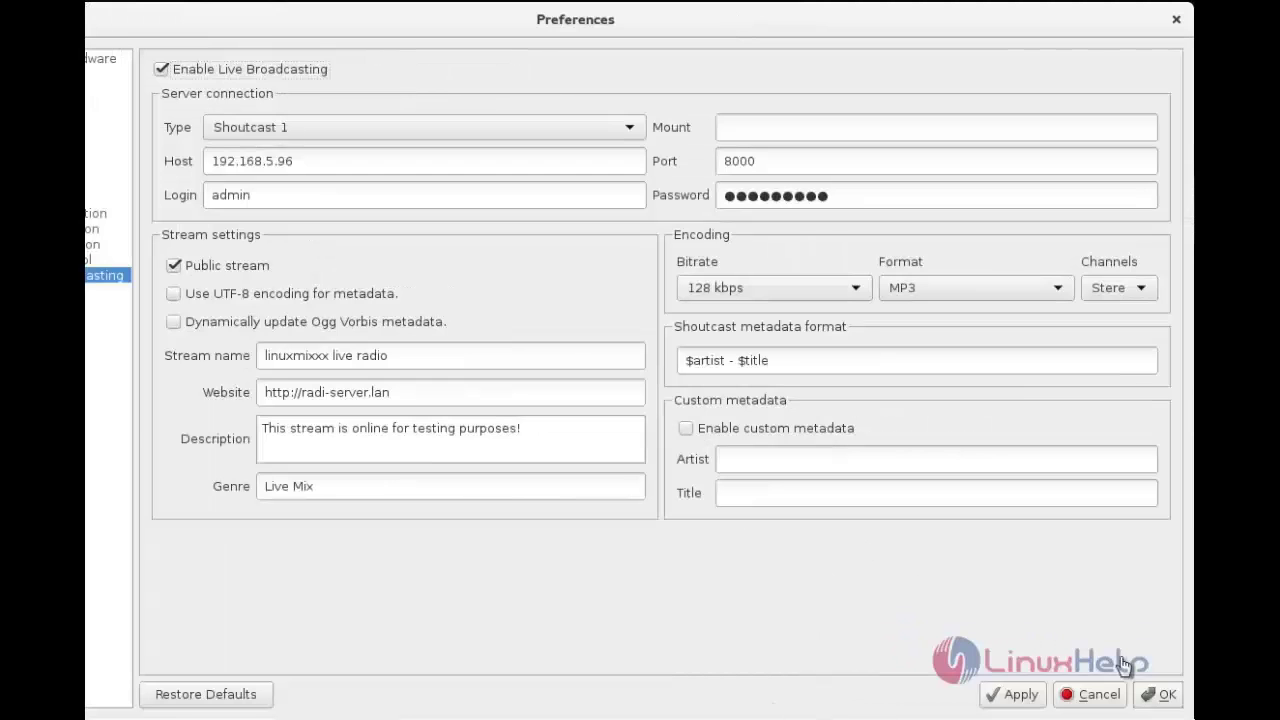
- Confirm Preferences with OK and dismiss the 'successfully connected to the streaming server' message
click(1151, 700)
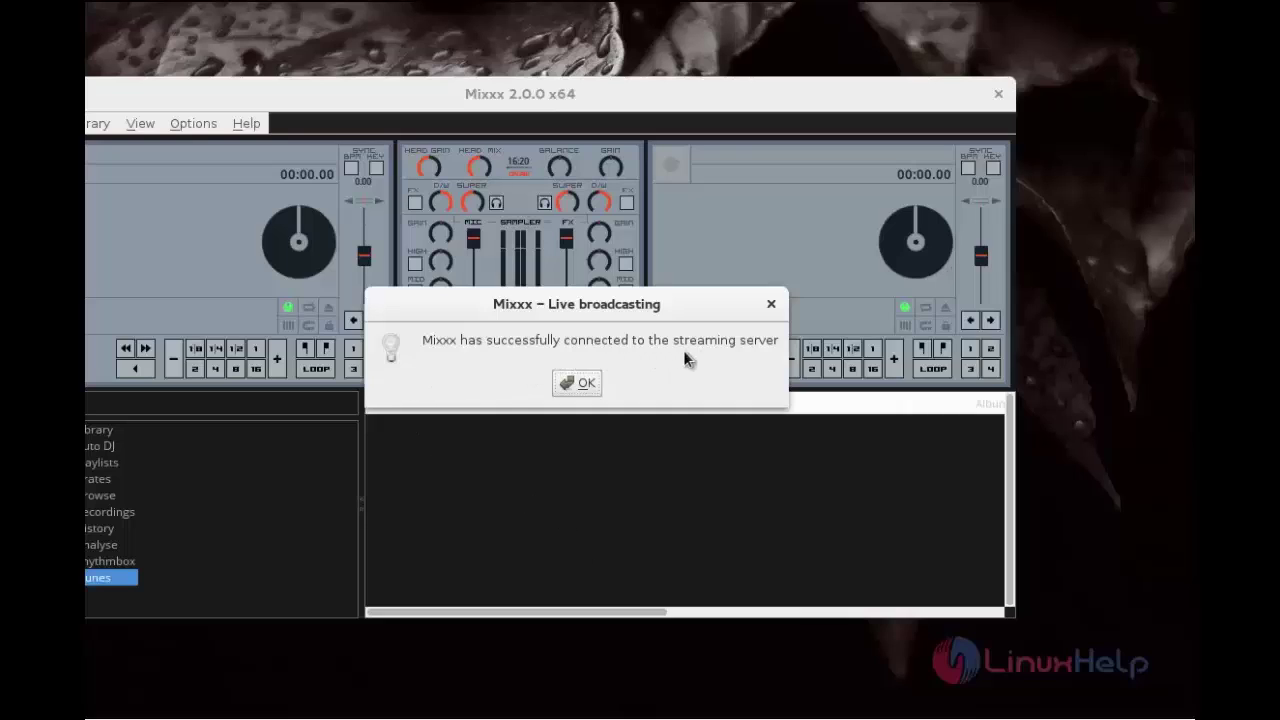
click(579, 385)
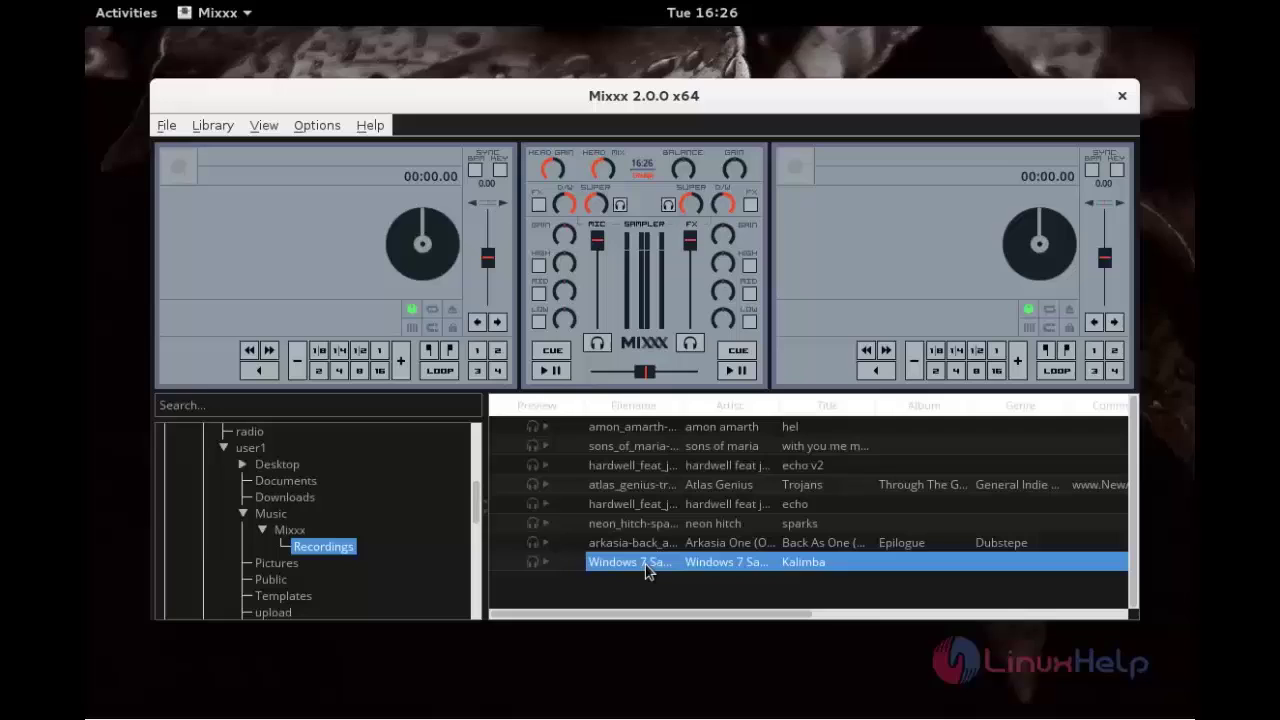
- Load Kalimba from the Recordings list onto deck 1 and play it
drag(645, 570, 312, 205)
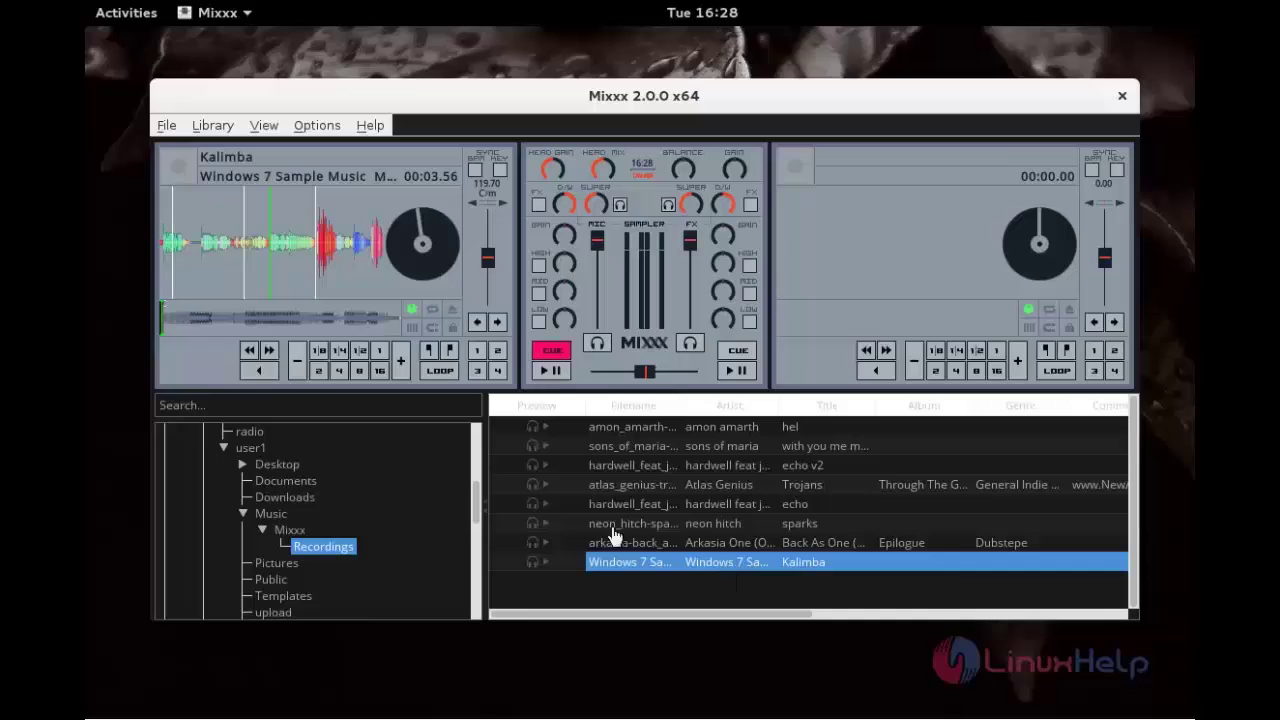
click(553, 375)
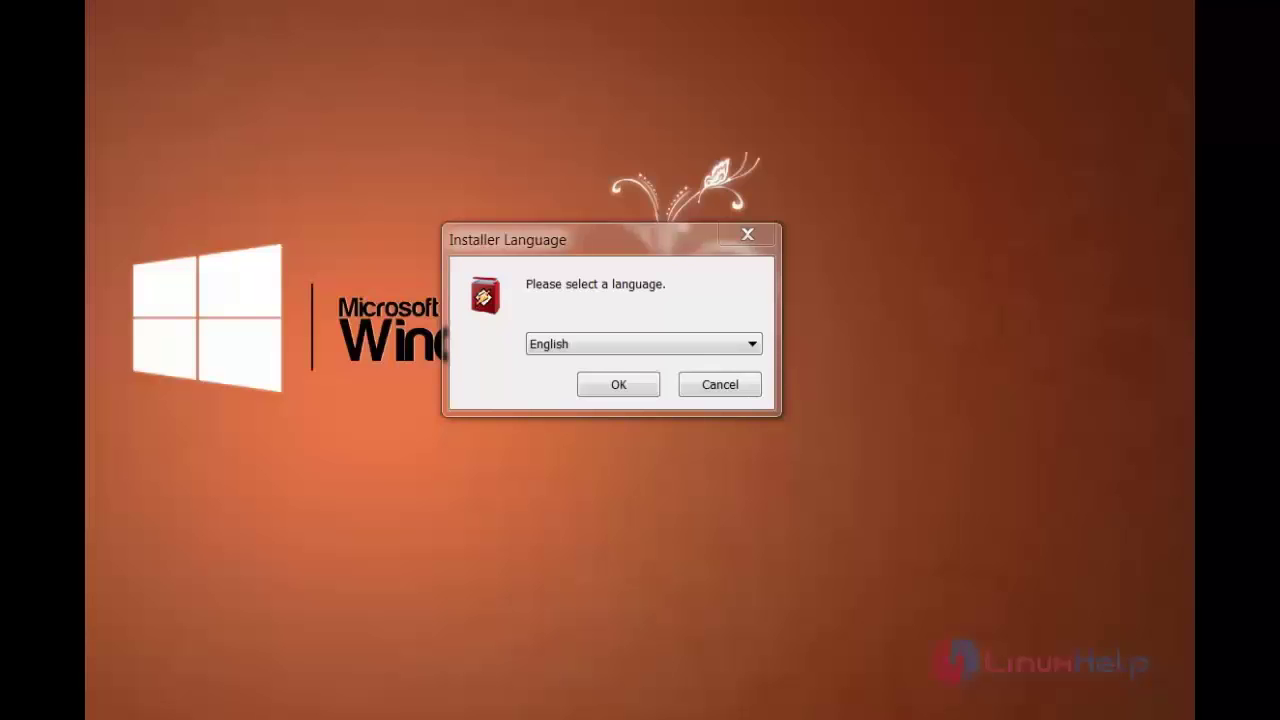
- Install Winamp in English to C:\Program Files\Winamp with default components, leaving Launch Winamp checked
click(625, 389)
click(686, 500)
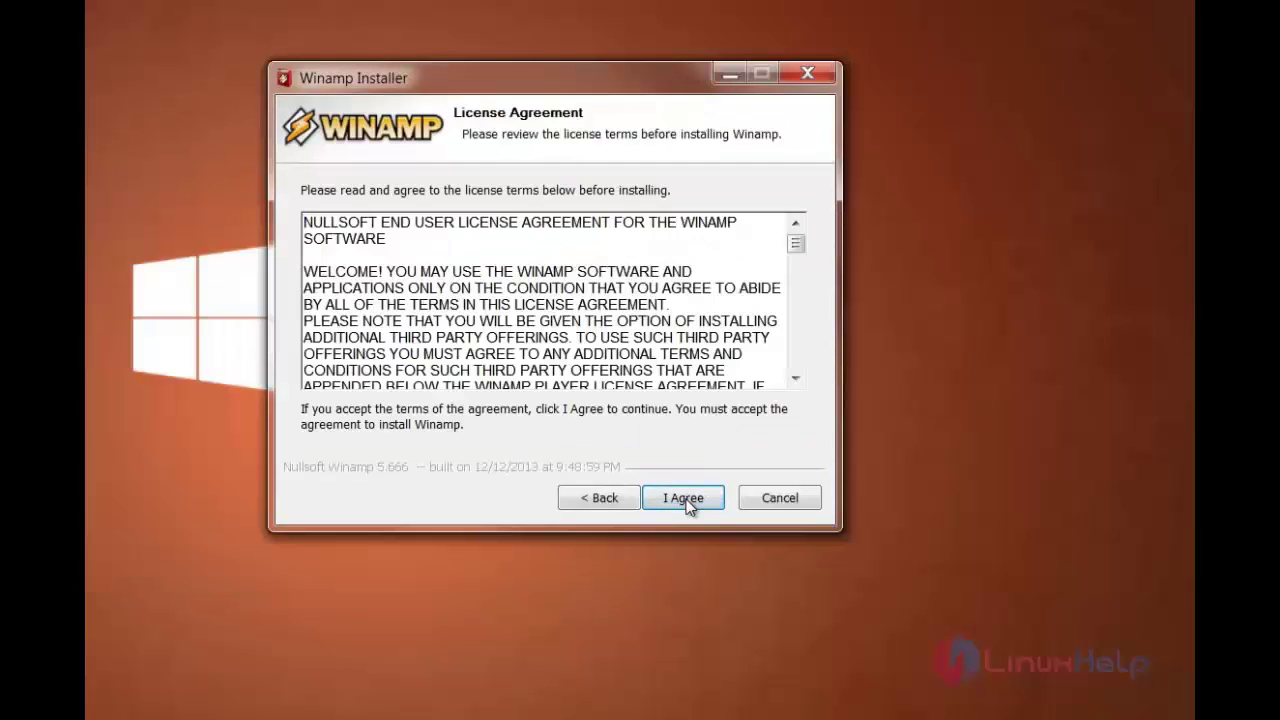
click(686, 500)
click(686, 500)
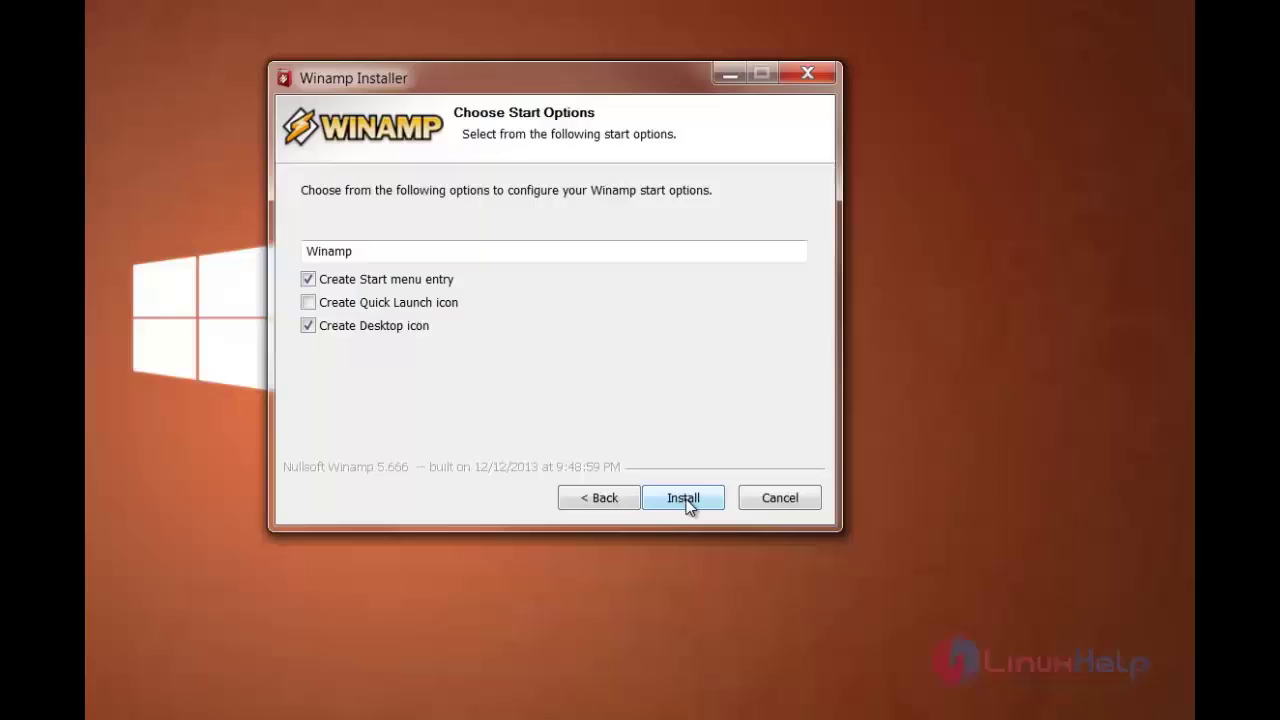
click(686, 500)
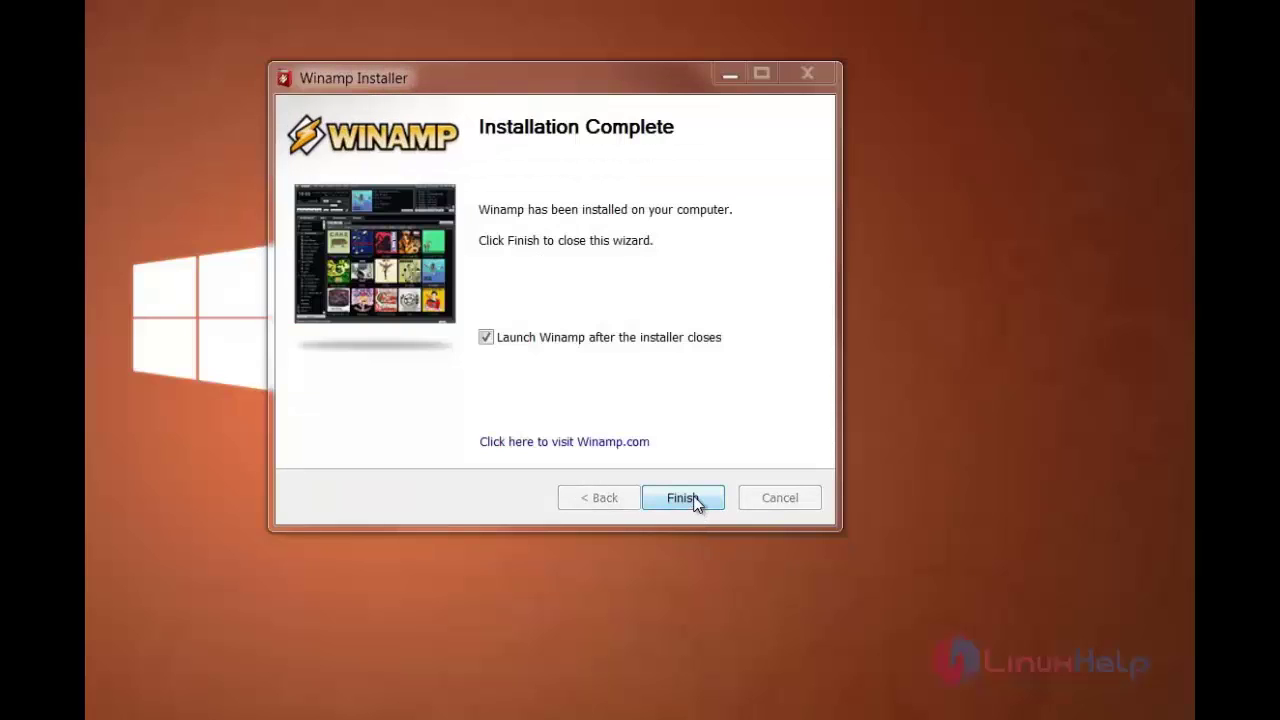
click(686, 499)
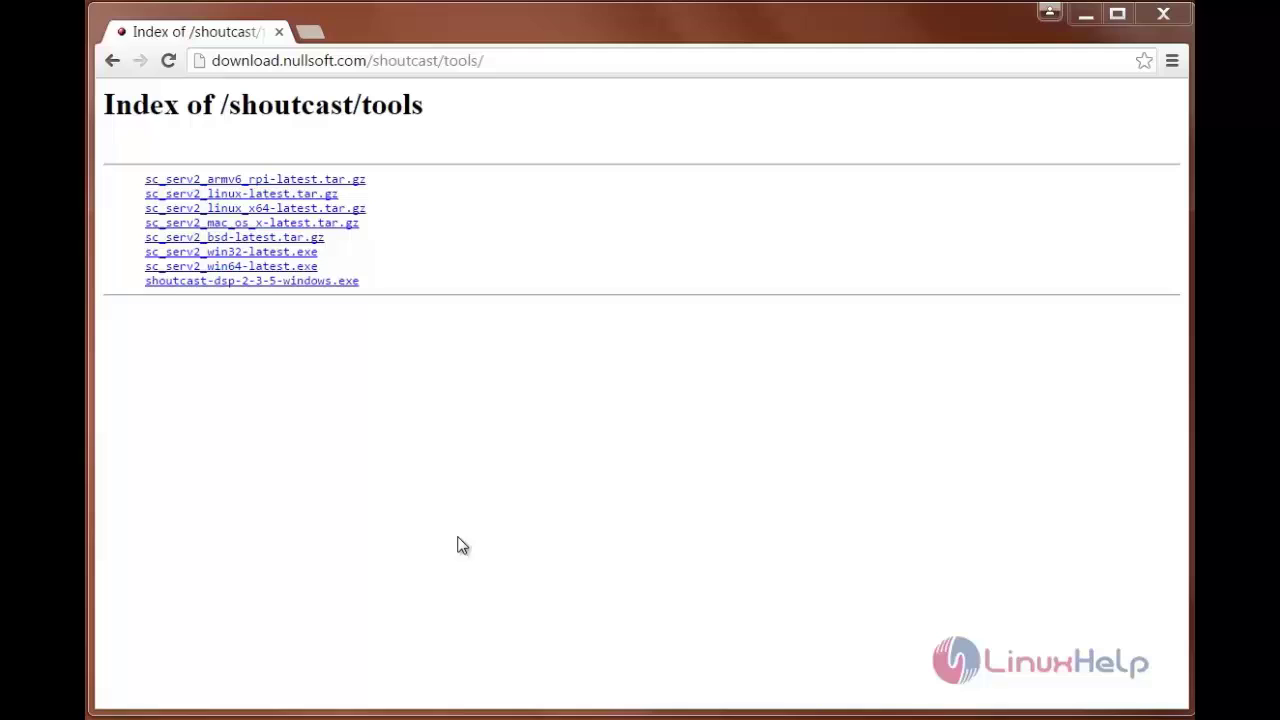
- Download shoutcast-dsp-2-3-5-windows.exe and install it with default location and full components
double_click(278, 284)
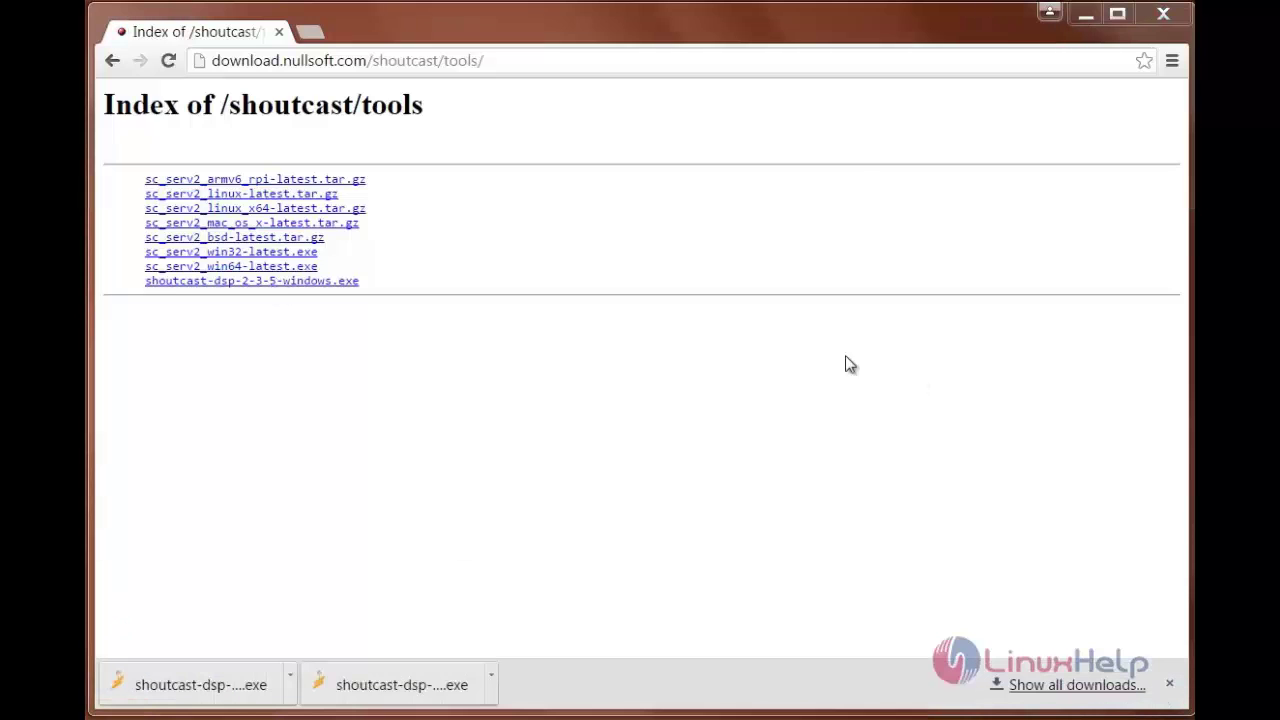
click(380, 682)
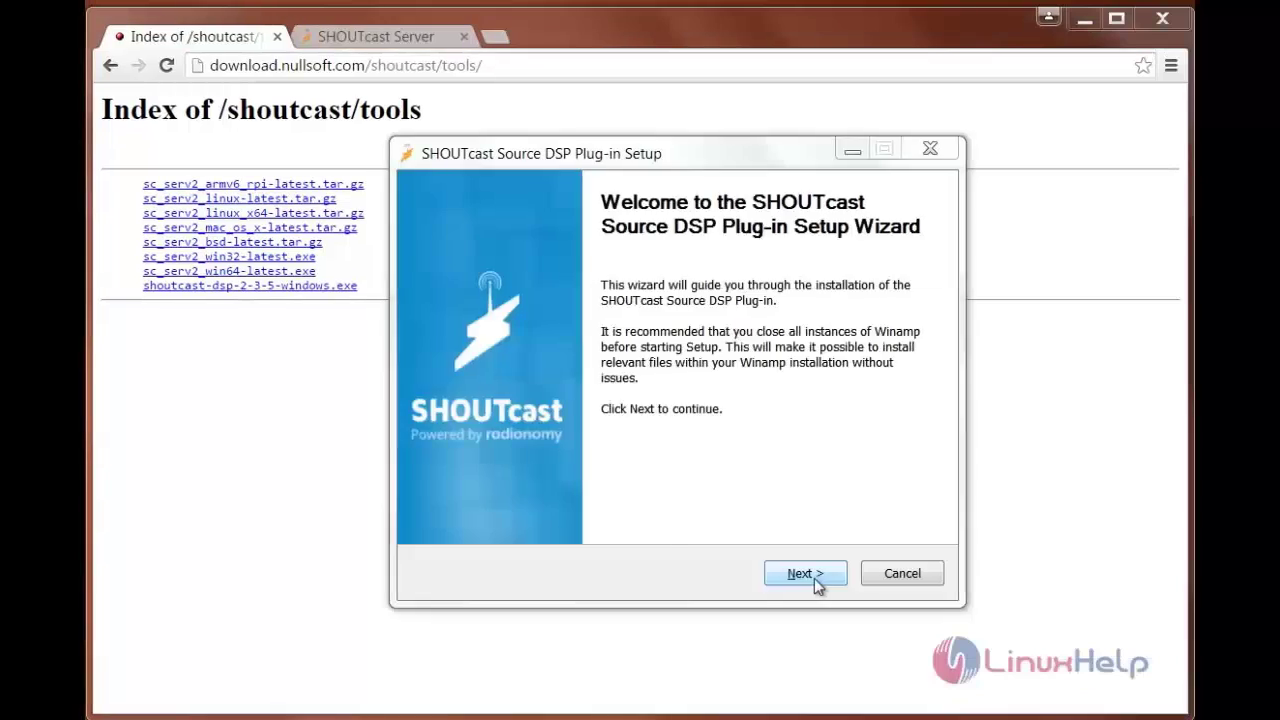
click(814, 578)
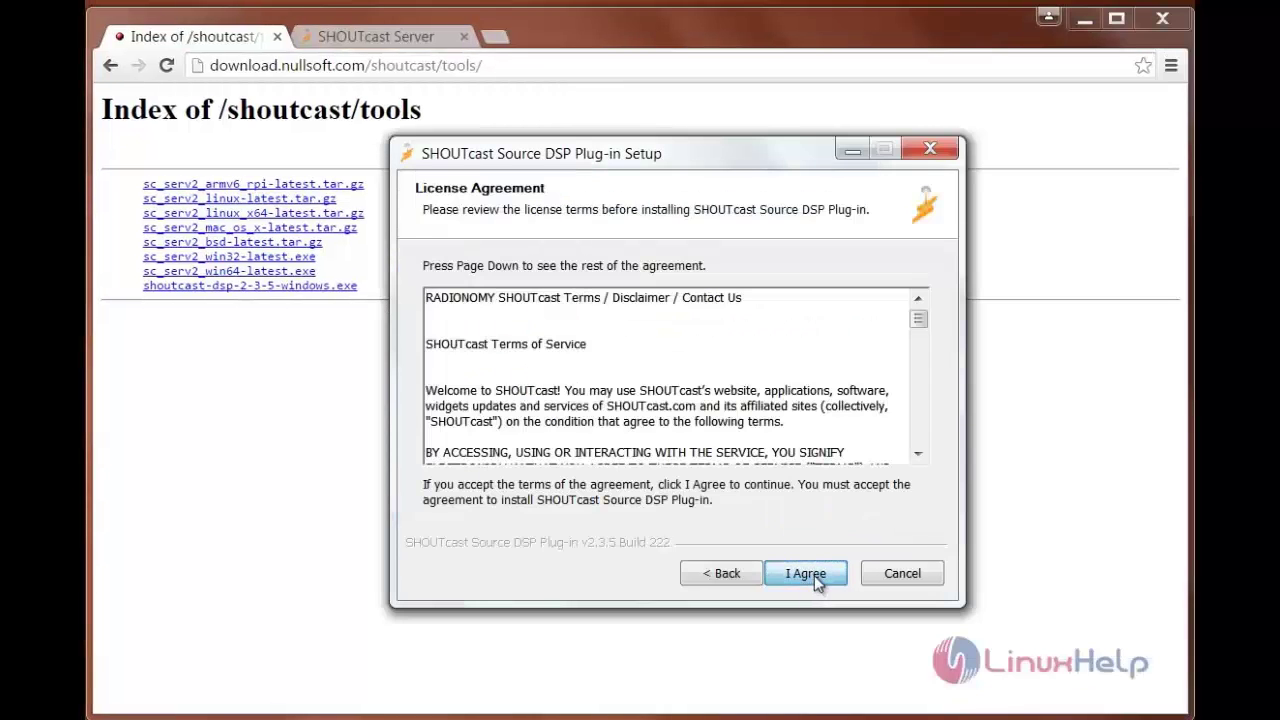
click(814, 576)
click(814, 576)
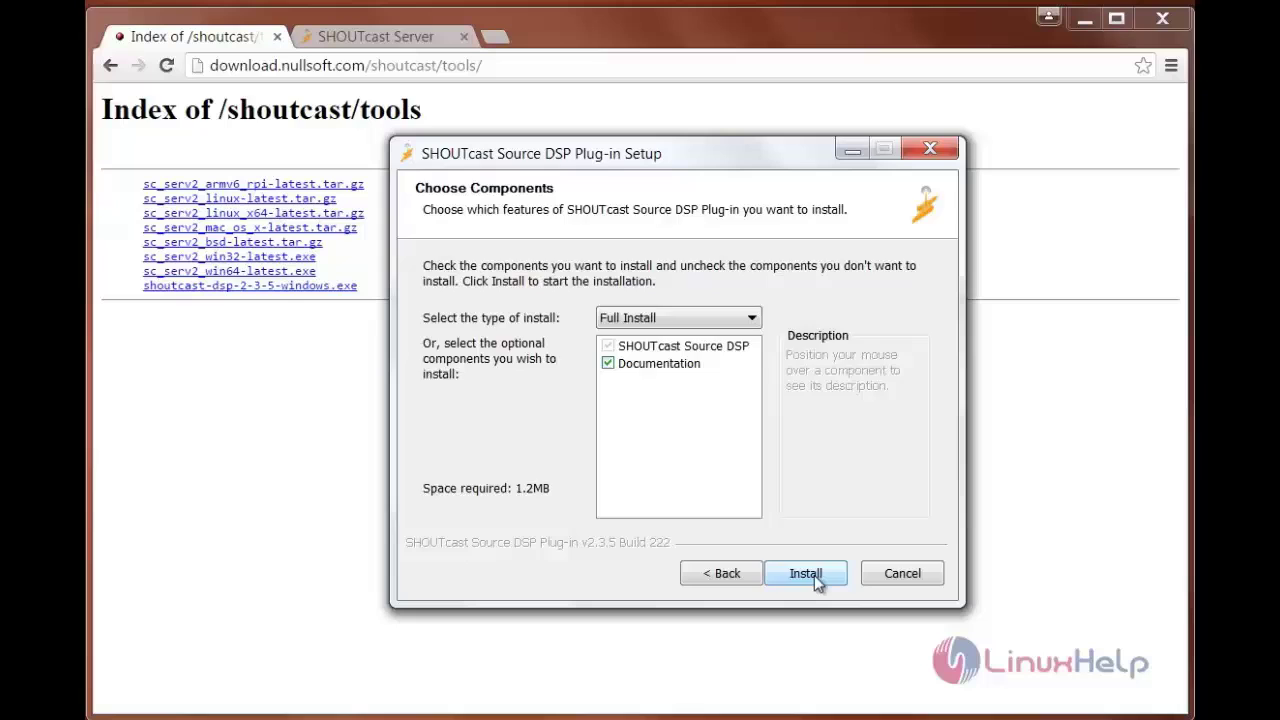
click(814, 576)
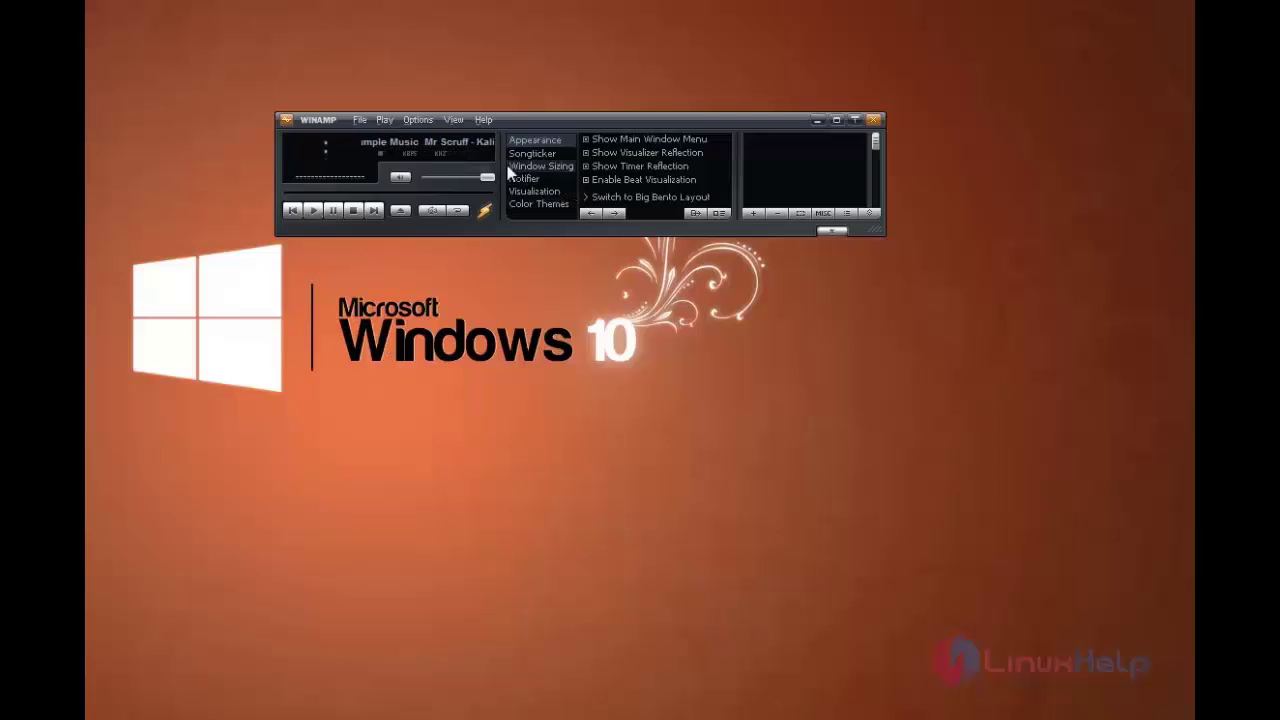
- Select SHOUTcast Source DSP v2.3.5 under Winamp Preferences > Plug-ins > DSP/Effect
click(415, 120)
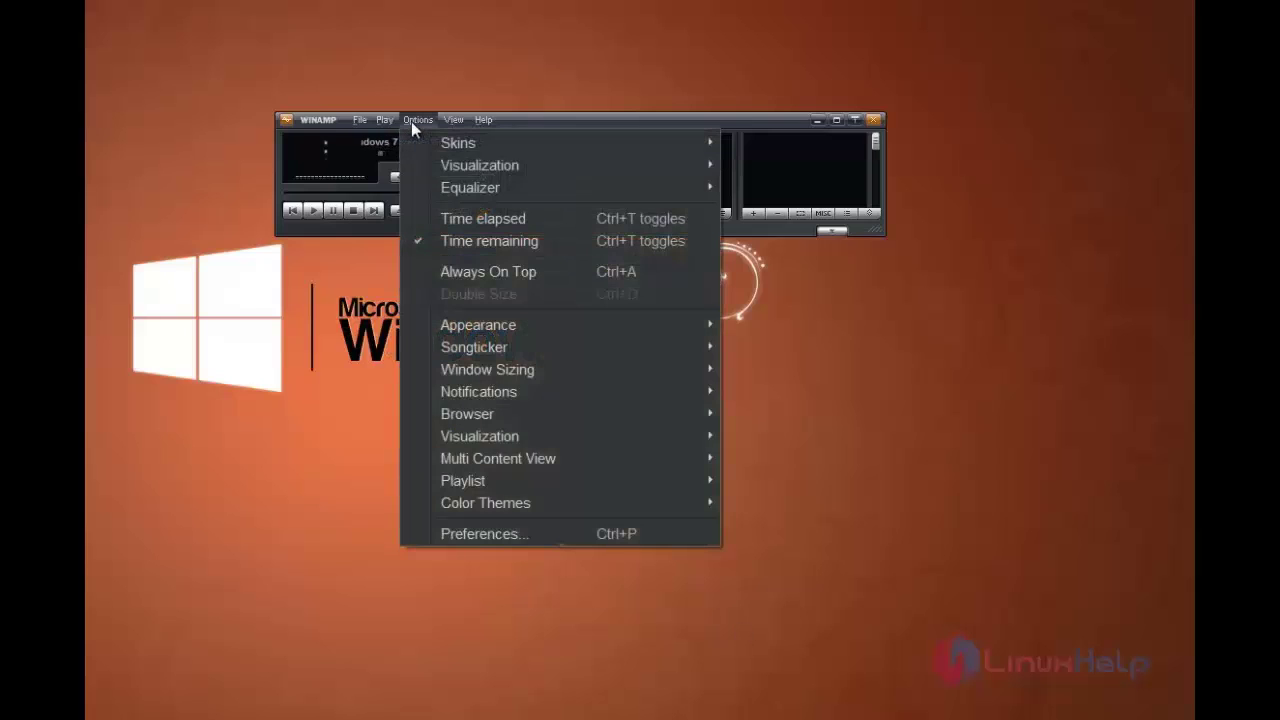
click(464, 525)
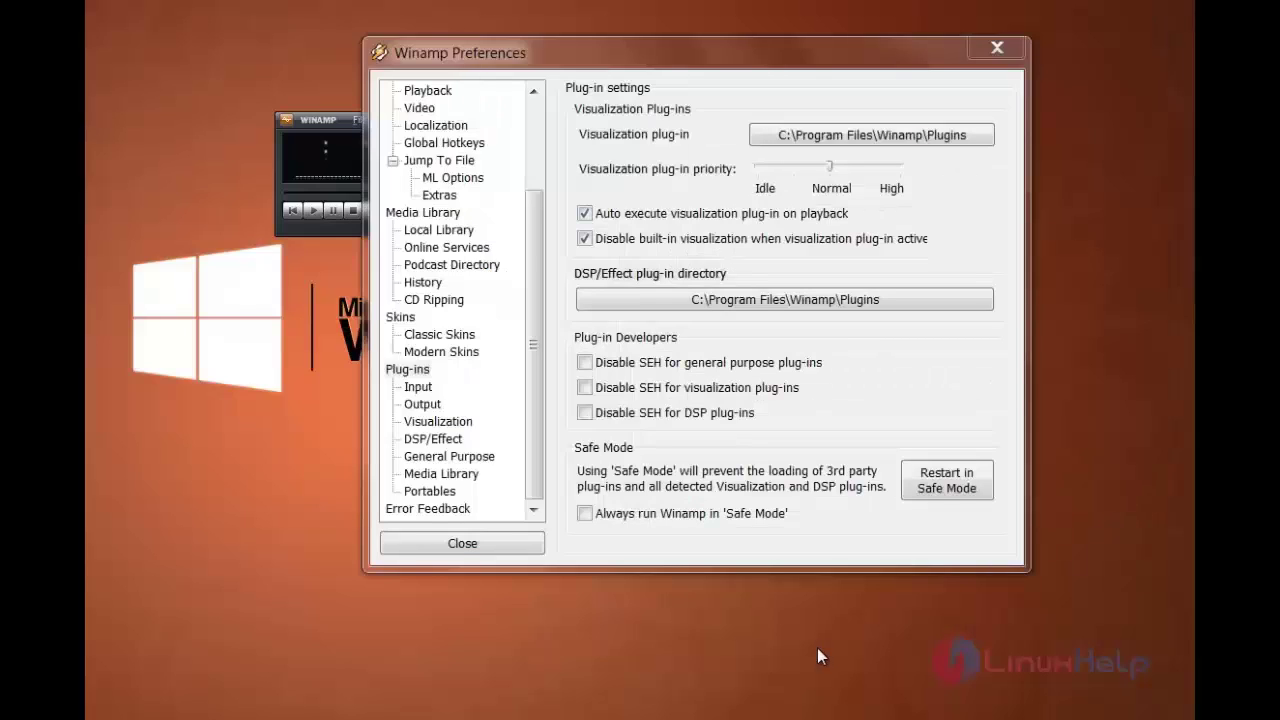
click(410, 369)
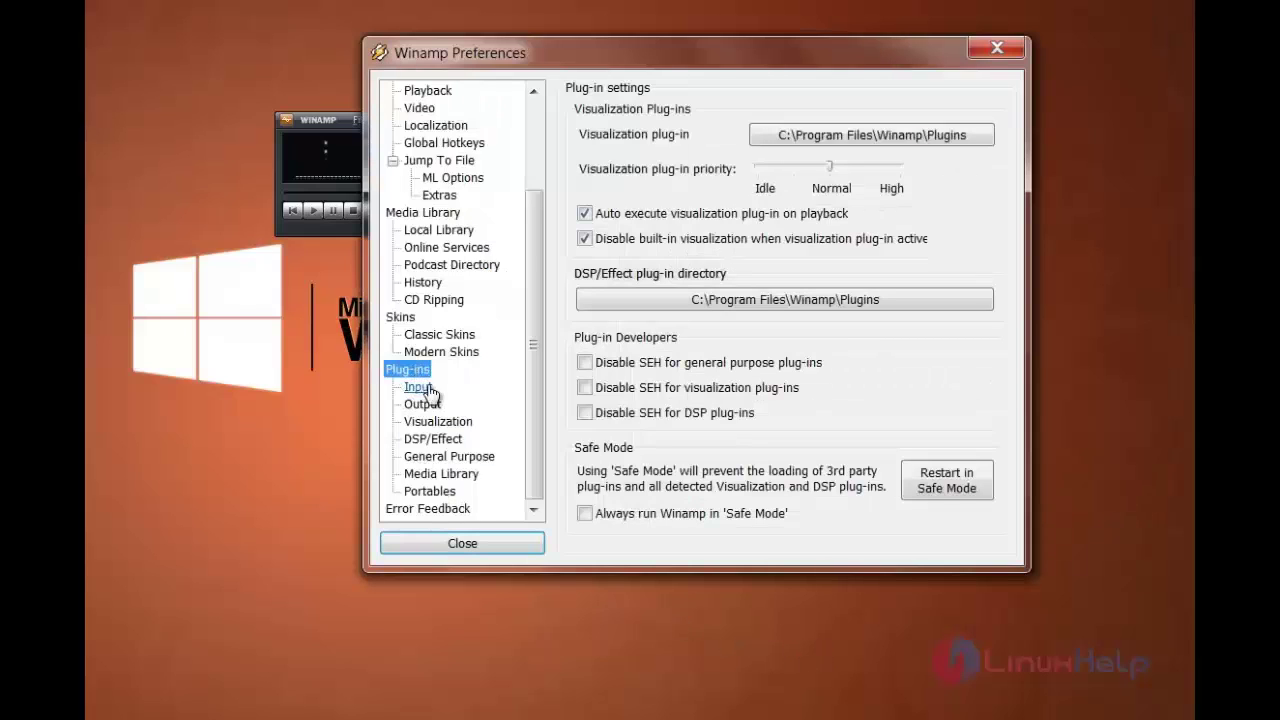
click(440, 442)
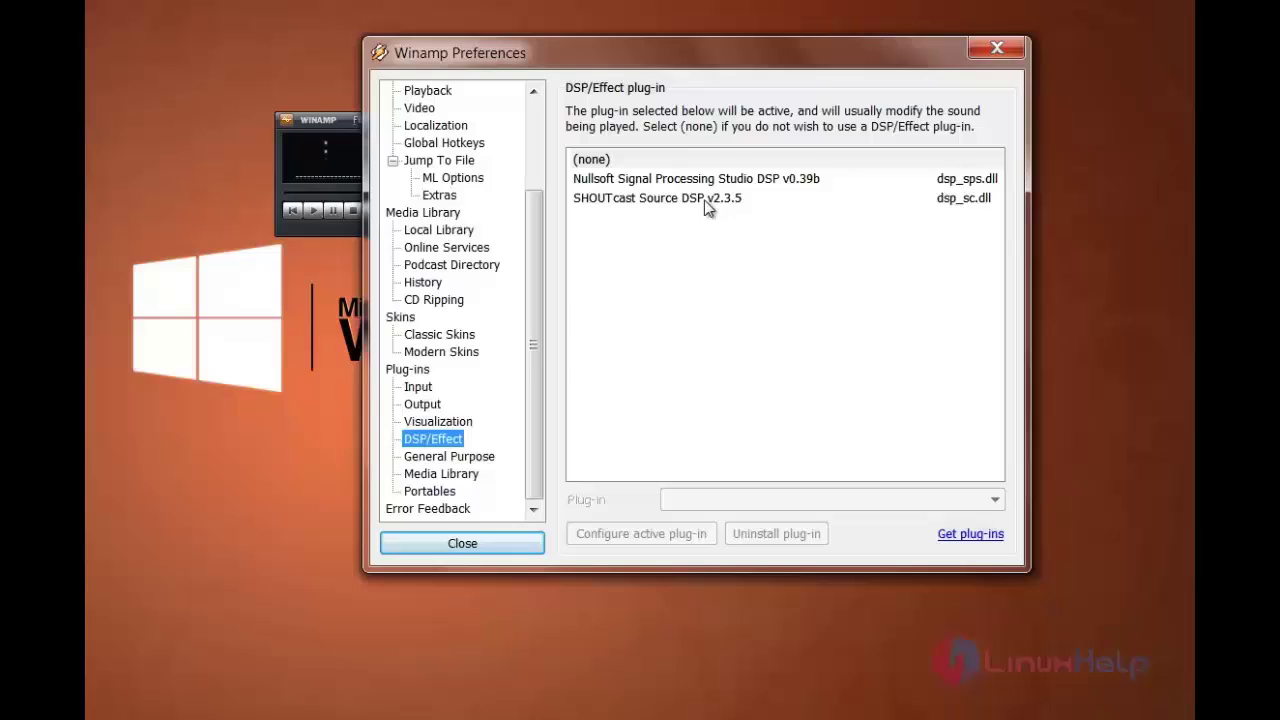
click(704, 200)
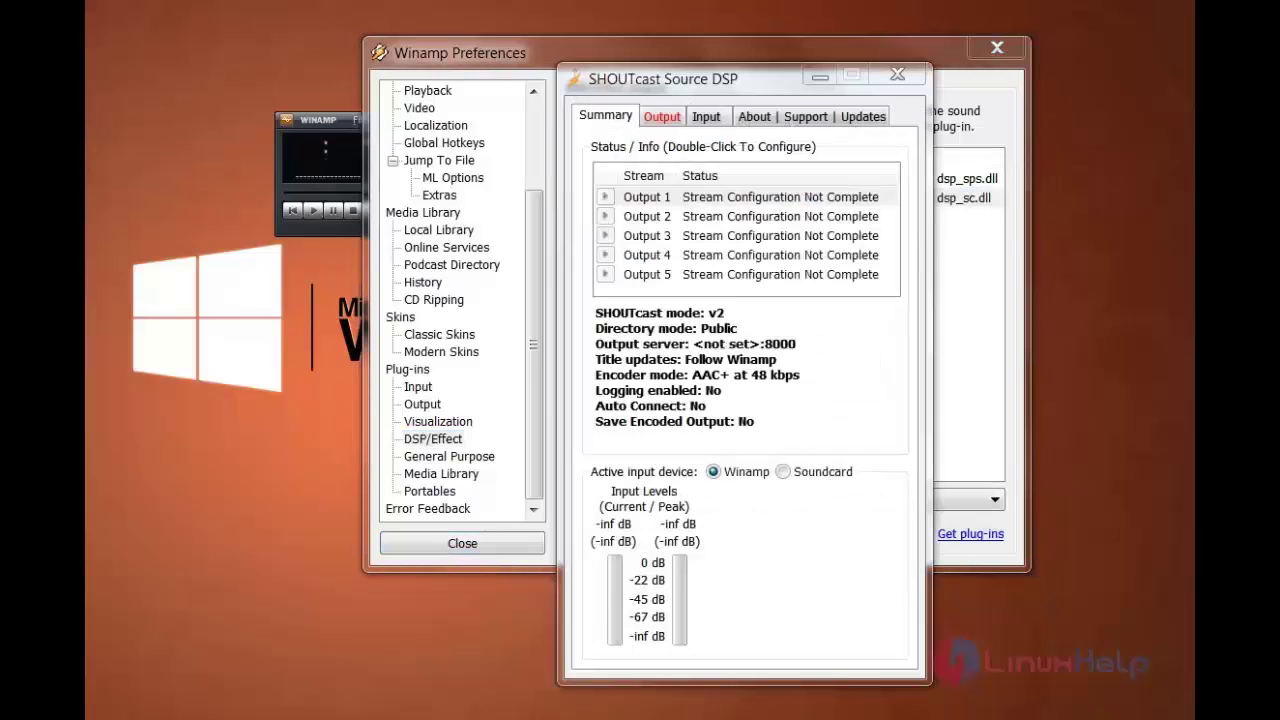
- Set the Output server address to 192.168.5.96, check the admin login and password, then close the DSP window
click(660, 117)
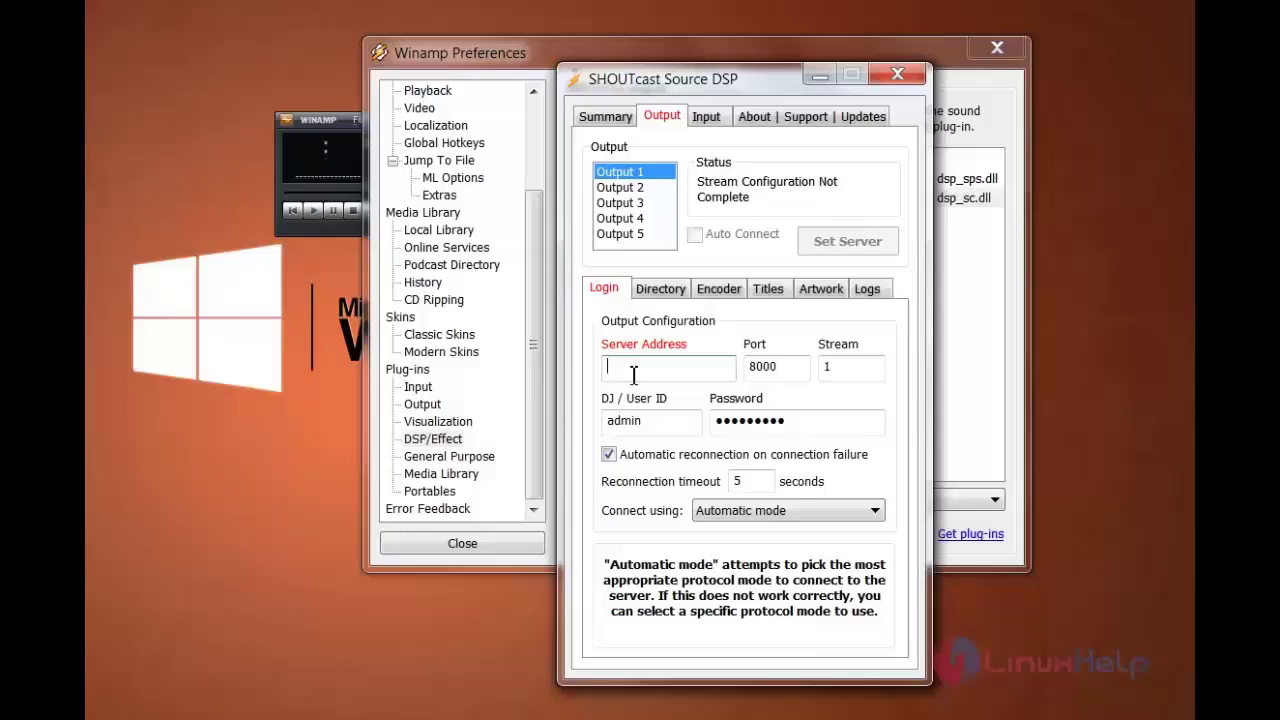
text(192.168.5.)
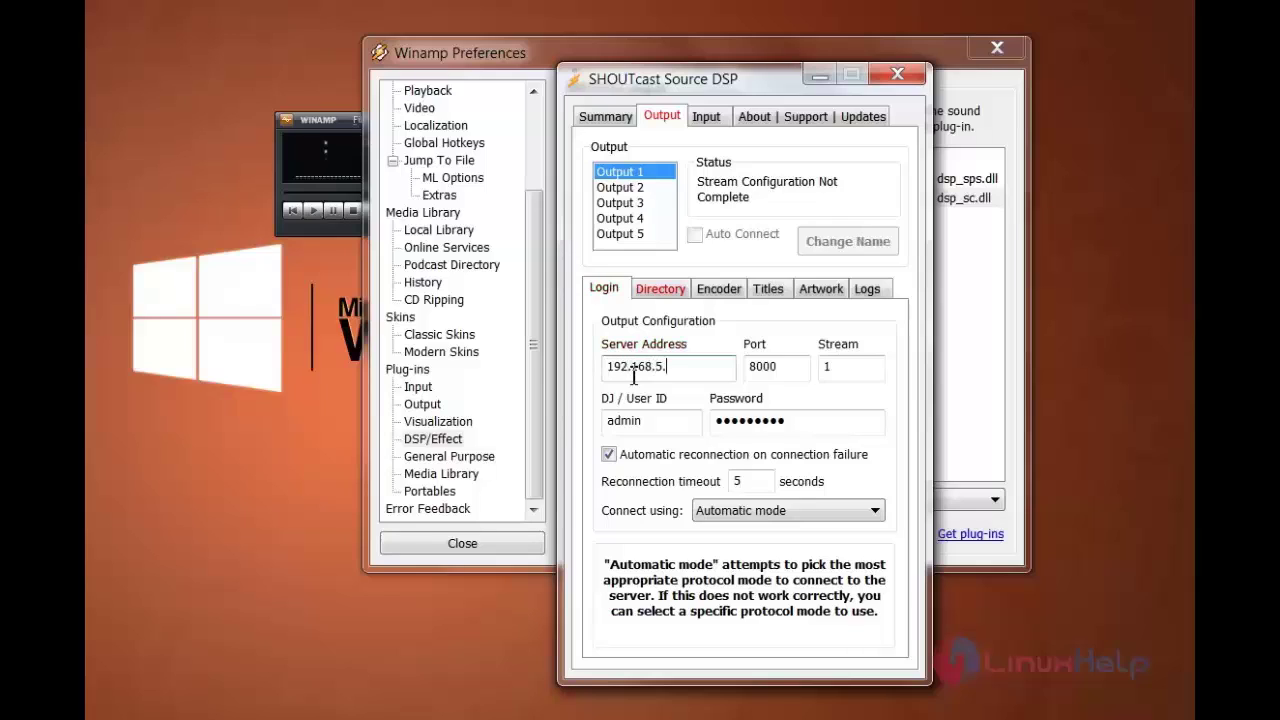
text(96)
double_click(668, 424)
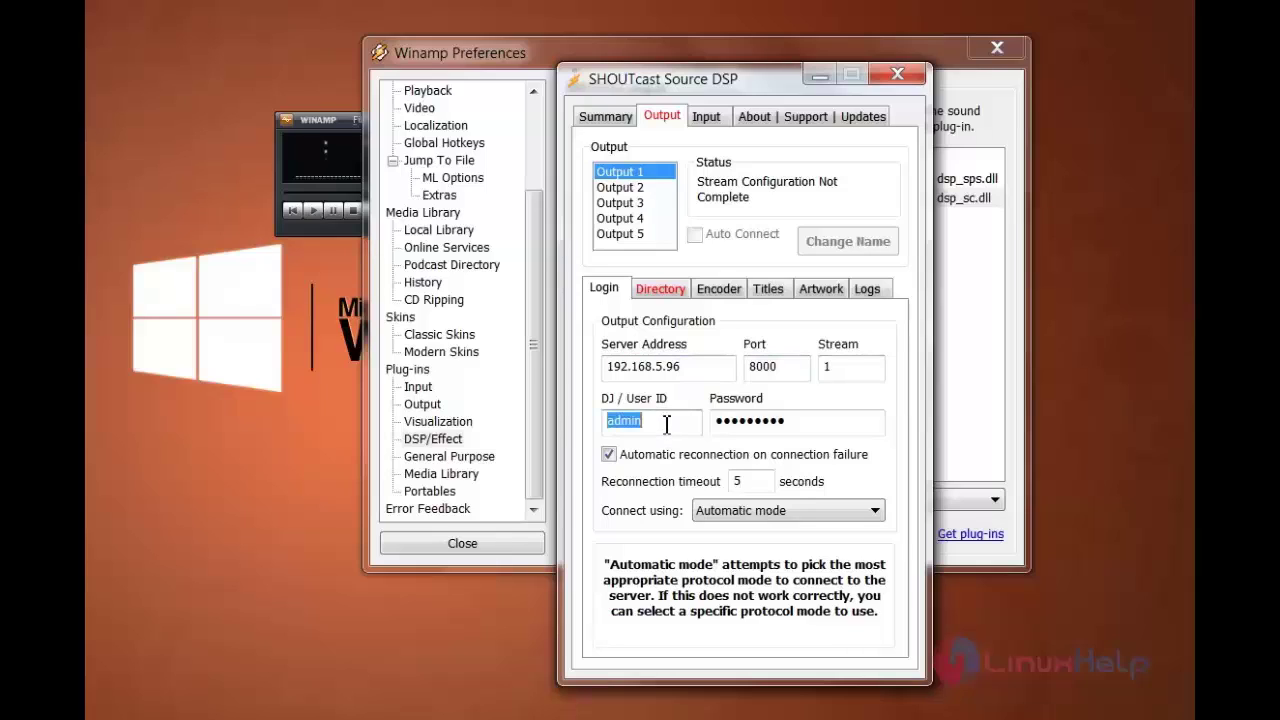
double_click(808, 422)
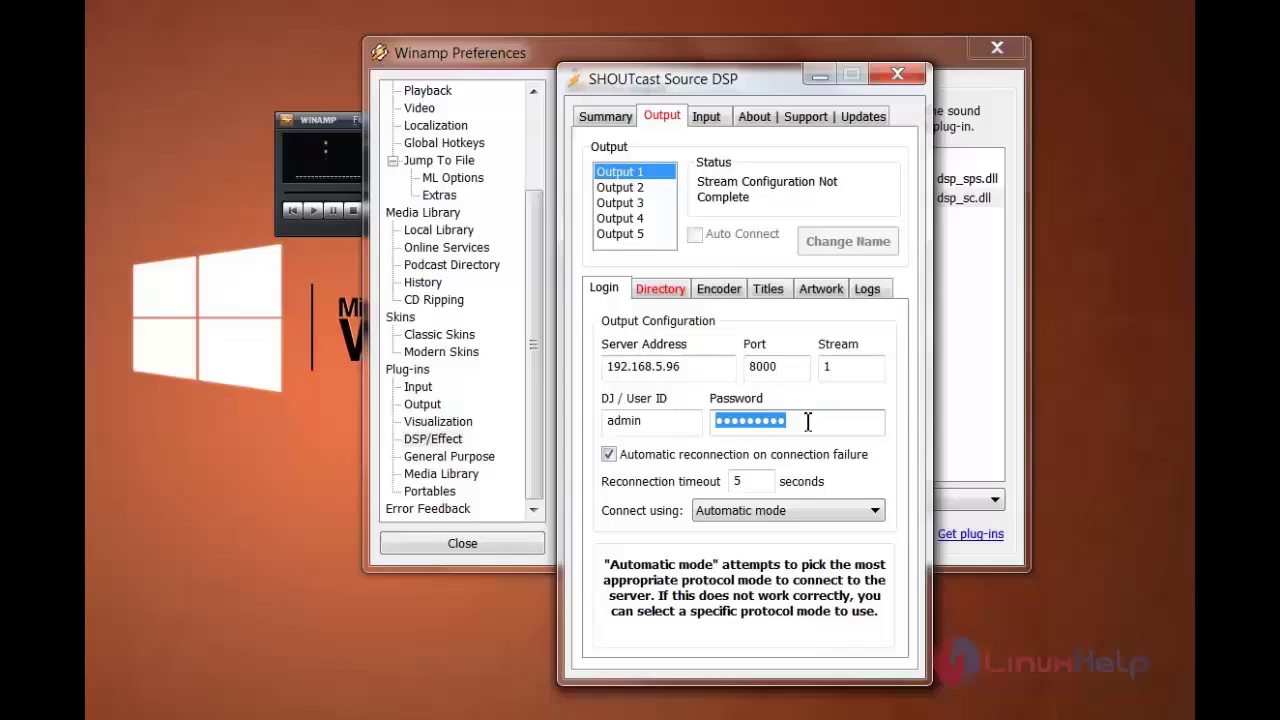
click(910, 79)
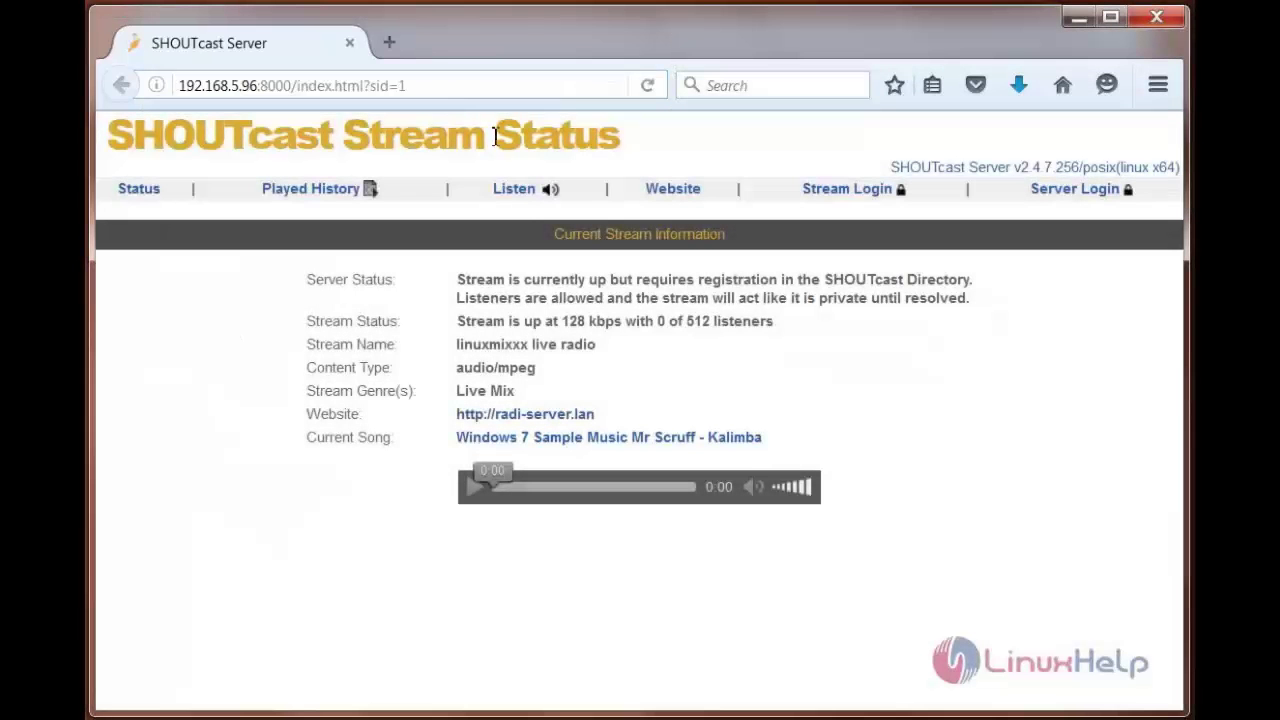
- Download the stream's listen.pls playlist from the SHOUTcast status page and save it to disk
click(515, 190)
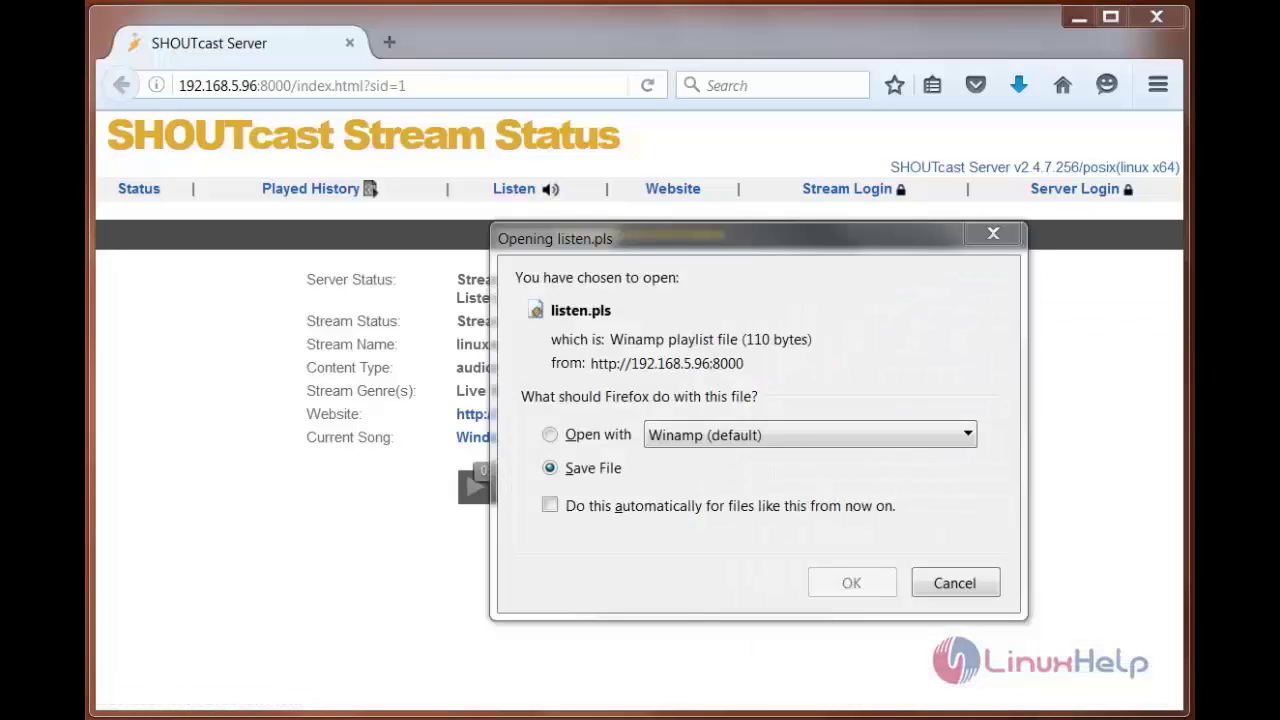
click(606, 467)
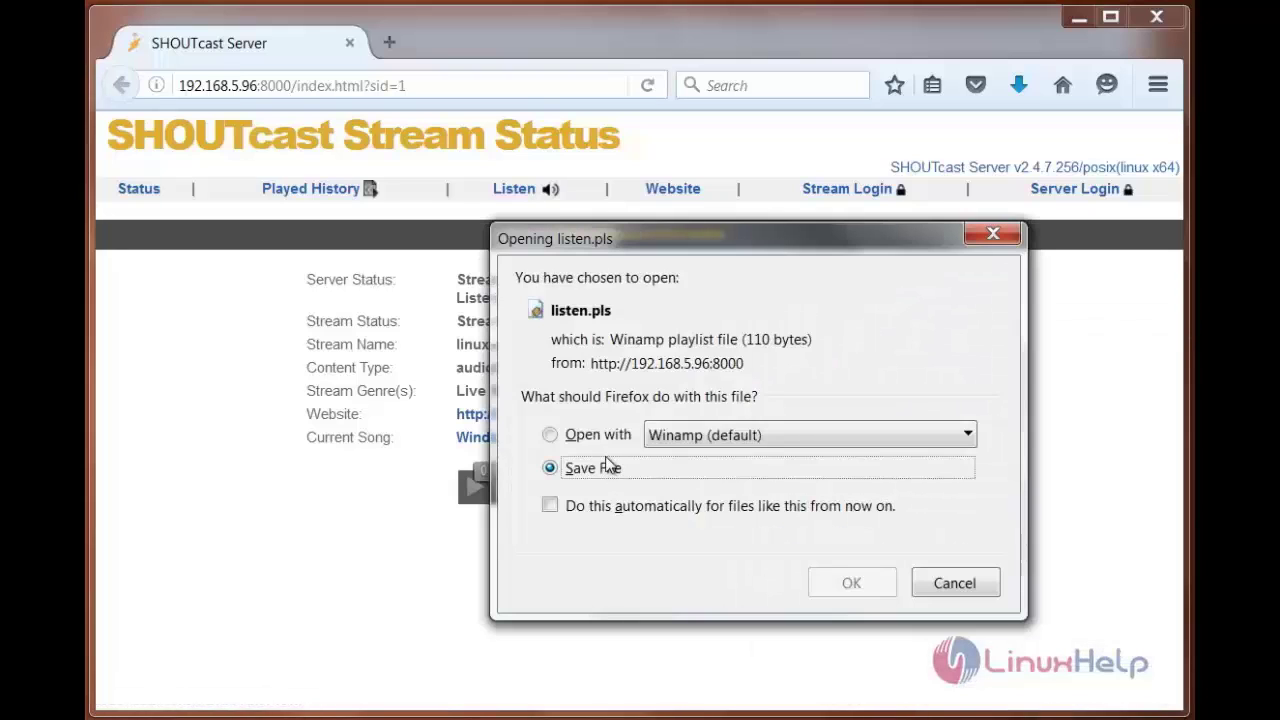
click(852, 586)
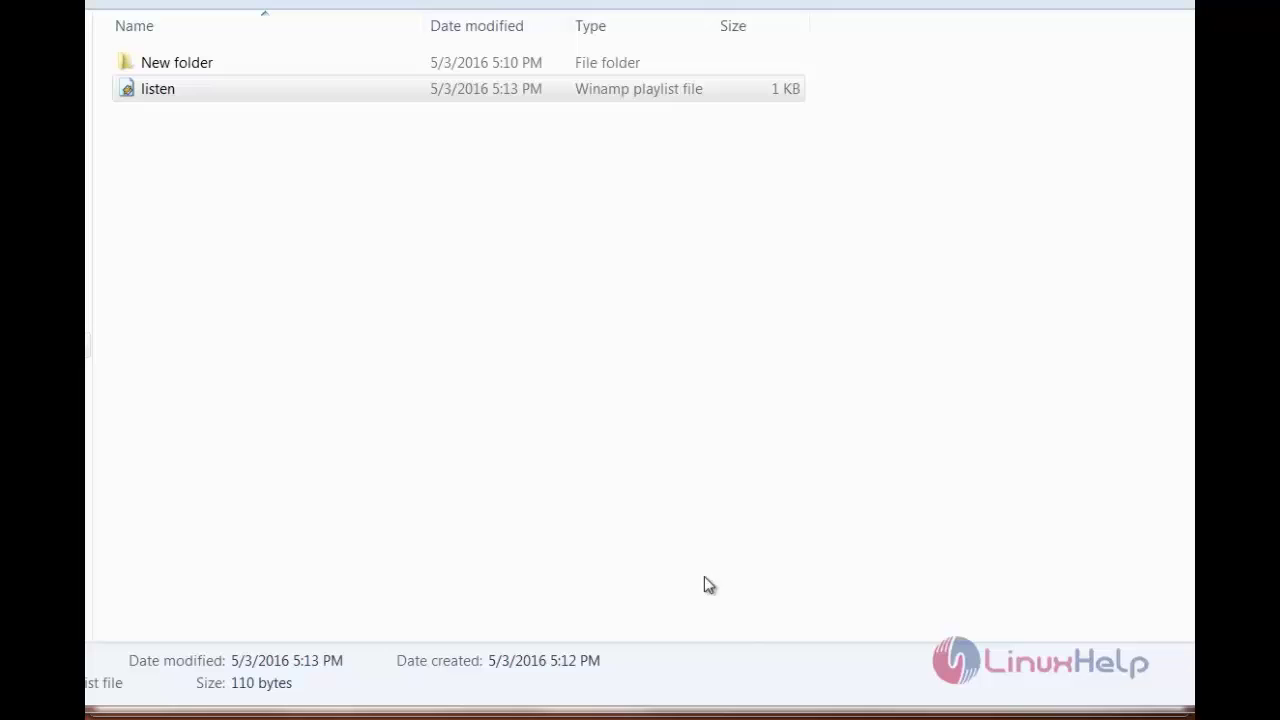
- Load listen.pls into Winamp, play the live Kalimba stream, then stop playback
double_click(158, 92)
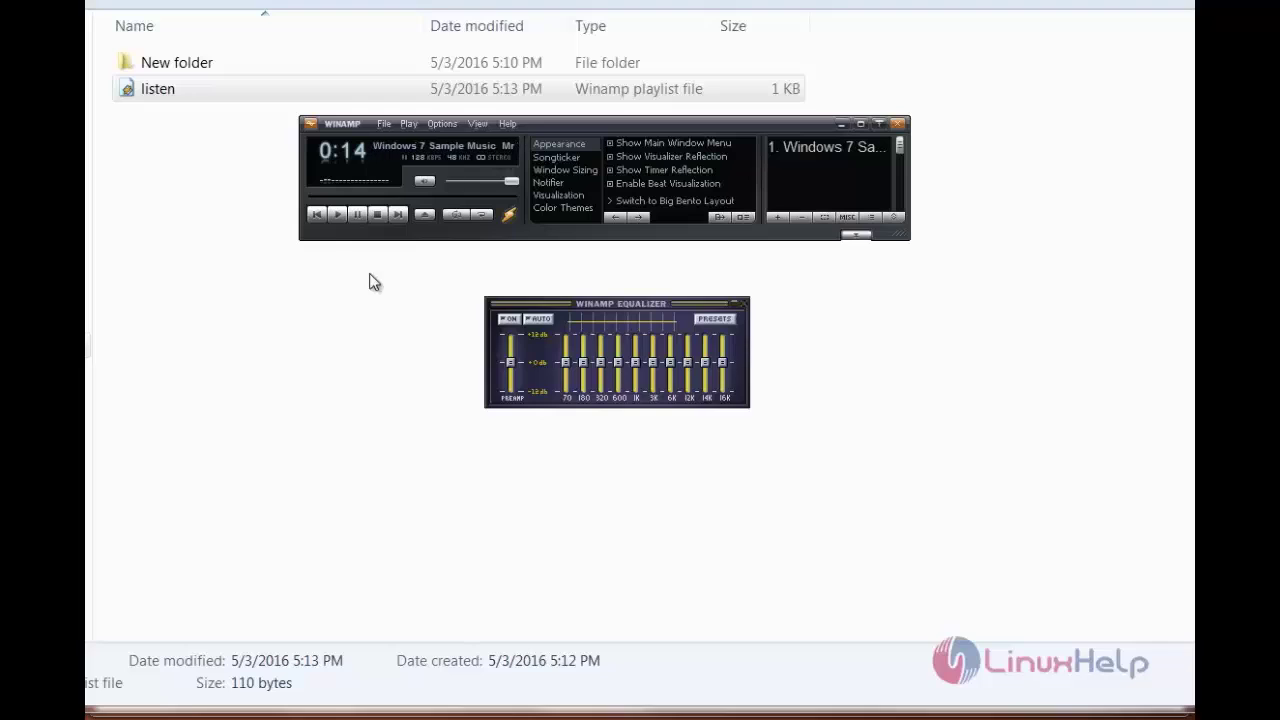
click(340, 215)
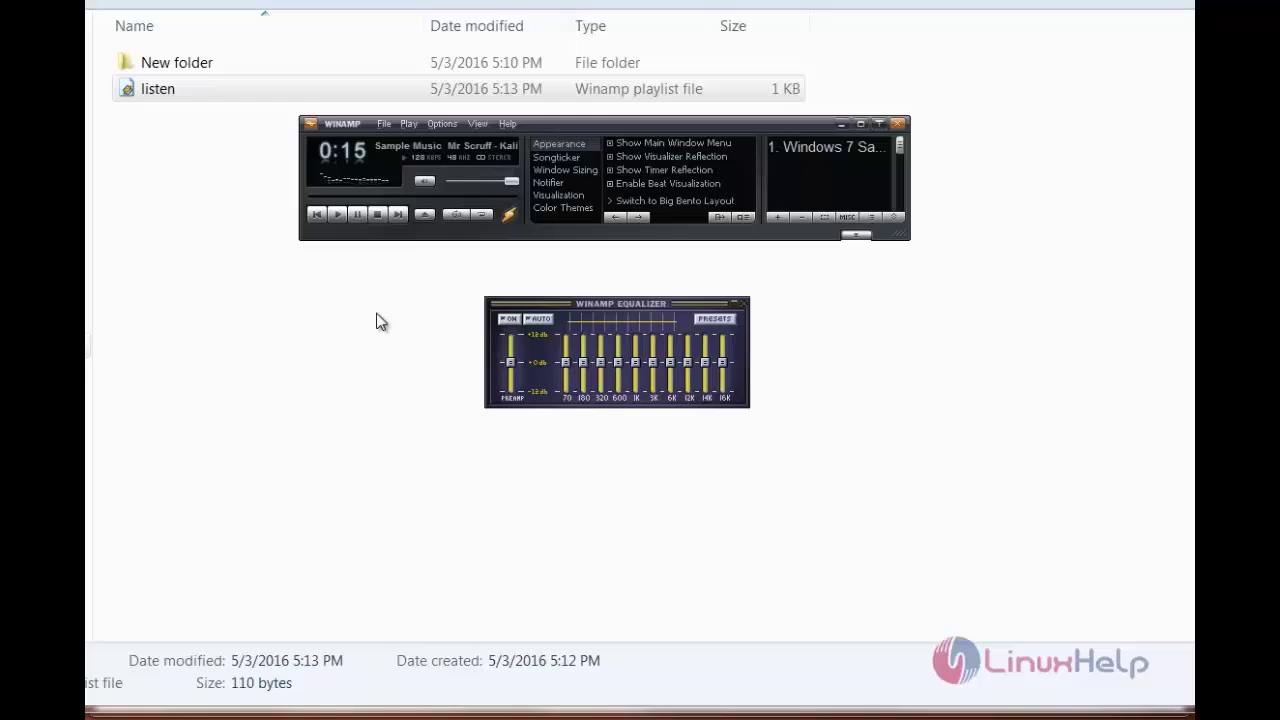
click(378, 216)
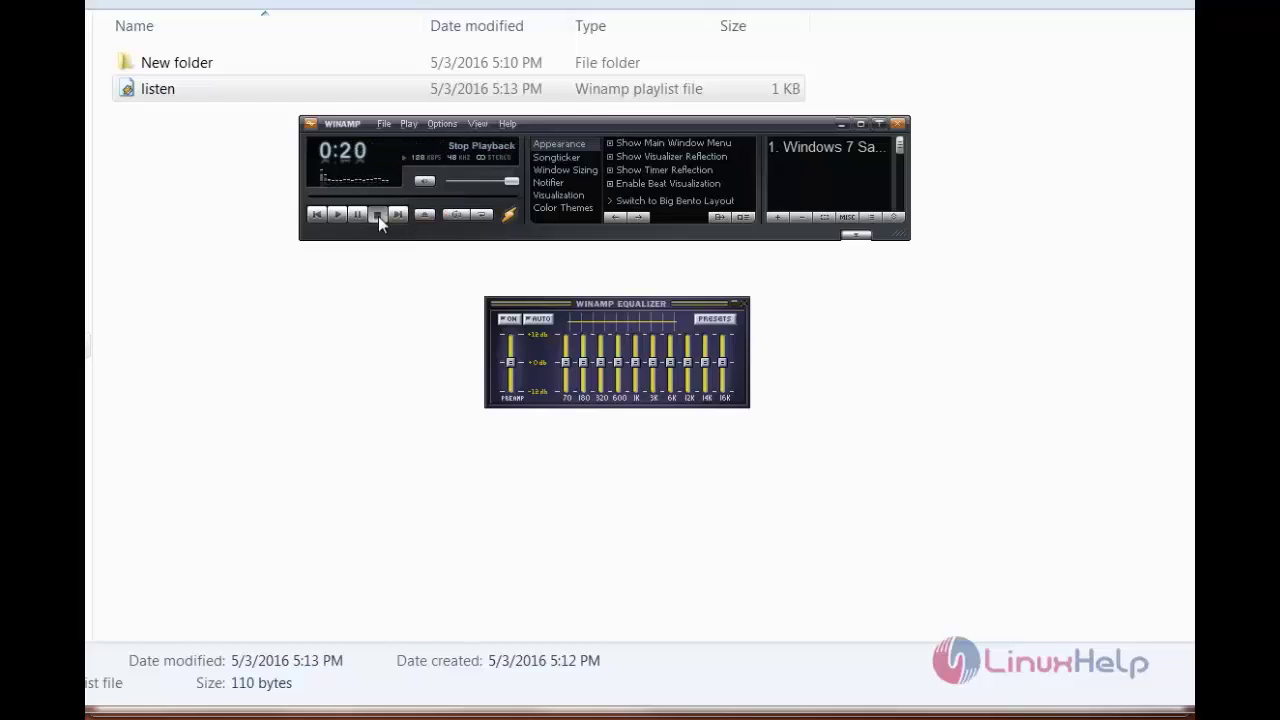